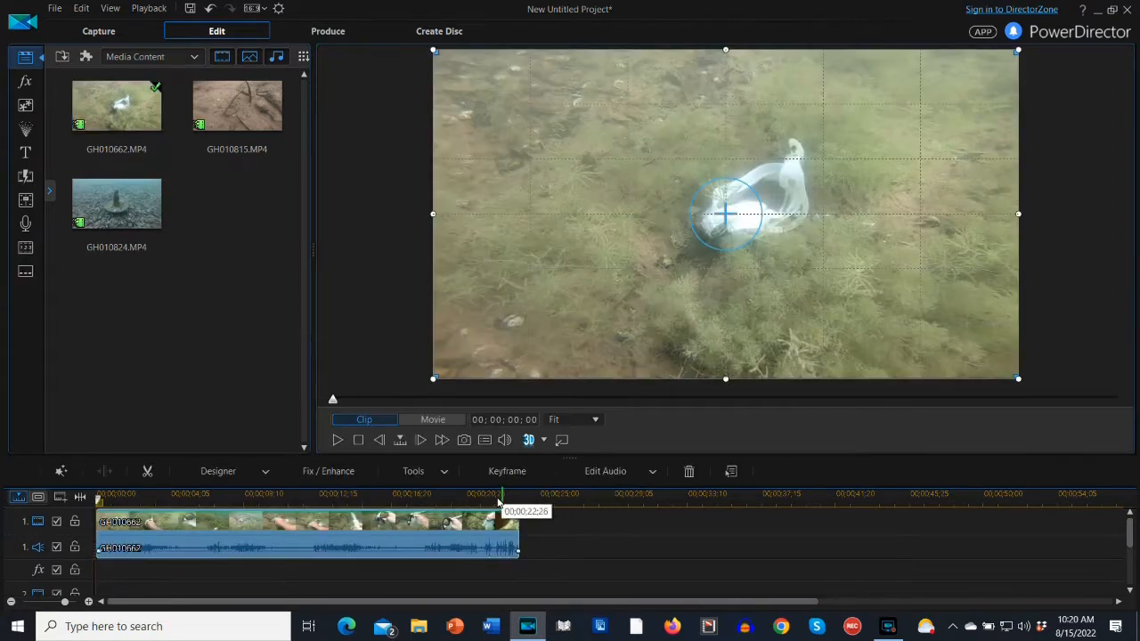
Step: Split the GH010662 clip at 00;00;18;06 on the timeline and delete the part after the cut
{"action": "left_click_drag", "start_coordinate": [501, 510], "coordinate": [1033, 504]}
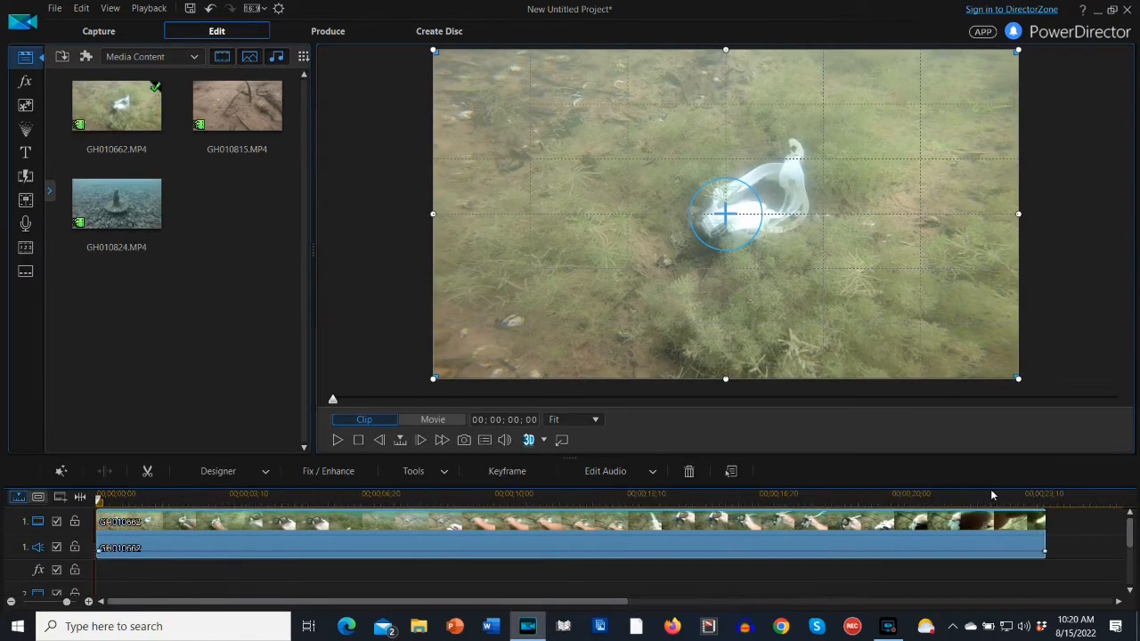
{"action": "left_click", "coordinate": [337, 446]}
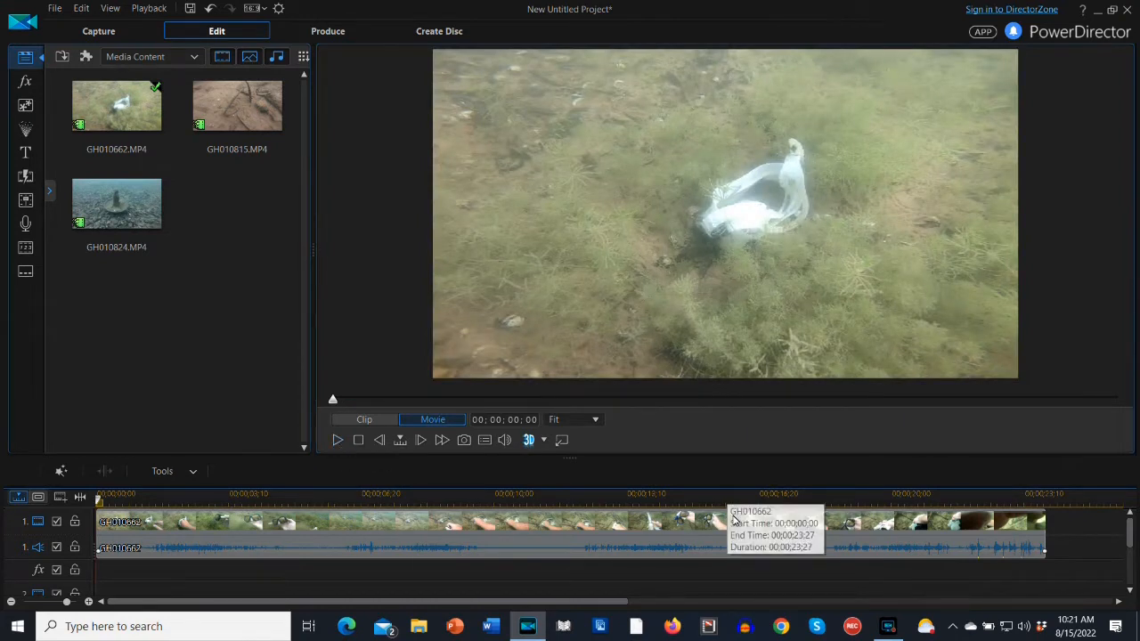
{"action": "left_click", "coordinate": [699, 499]}
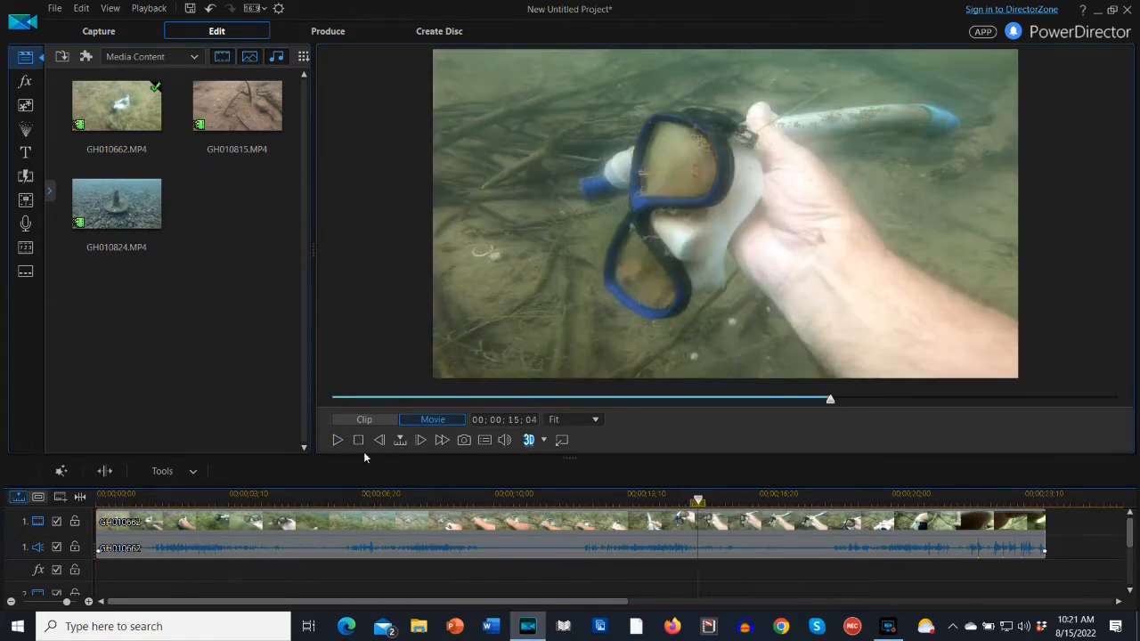
{"action": "left_click", "coordinate": [339, 440]}
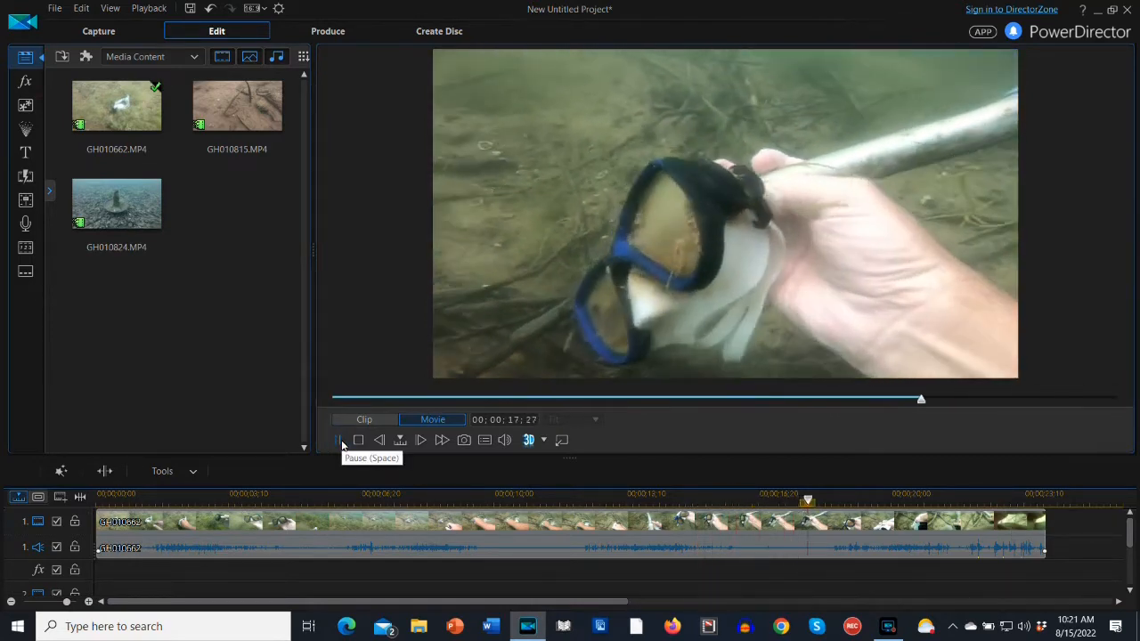
{"action": "left_click", "coordinate": [339, 440]}
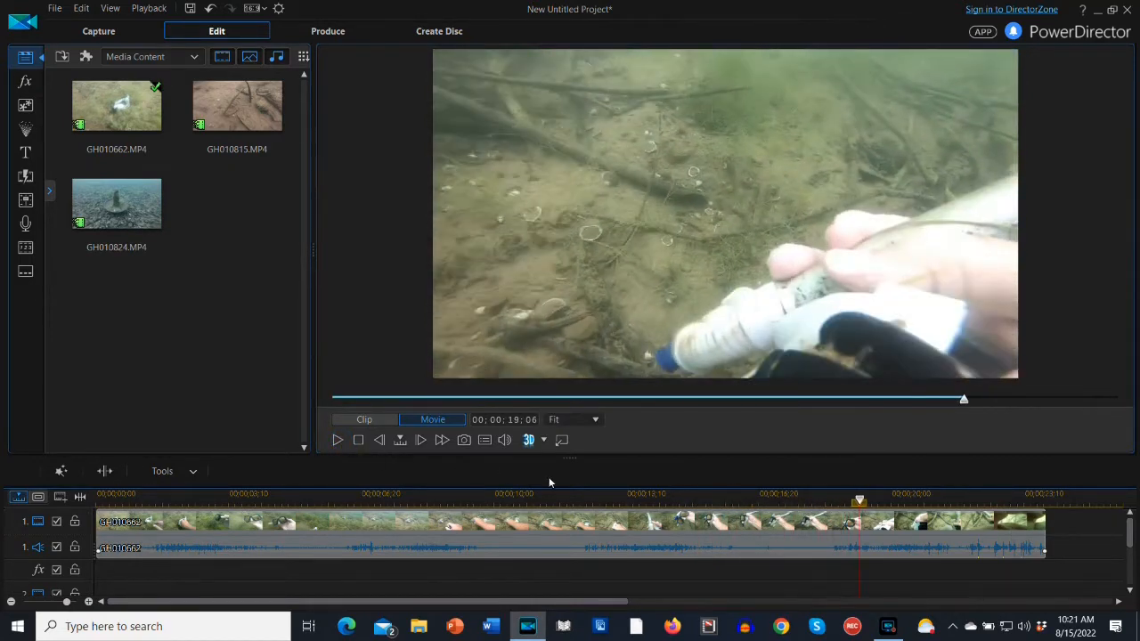
{"action": "left_click_drag", "start_coordinate": [860, 502], "coordinate": [820, 510]}
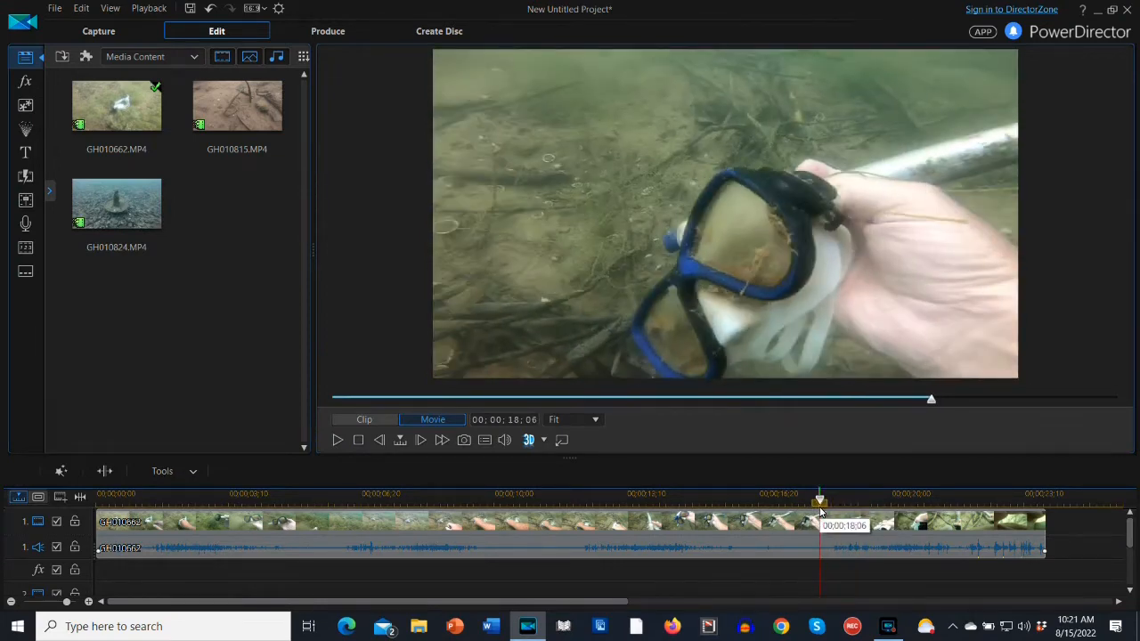
{"action": "left_click", "coordinate": [105, 471]}
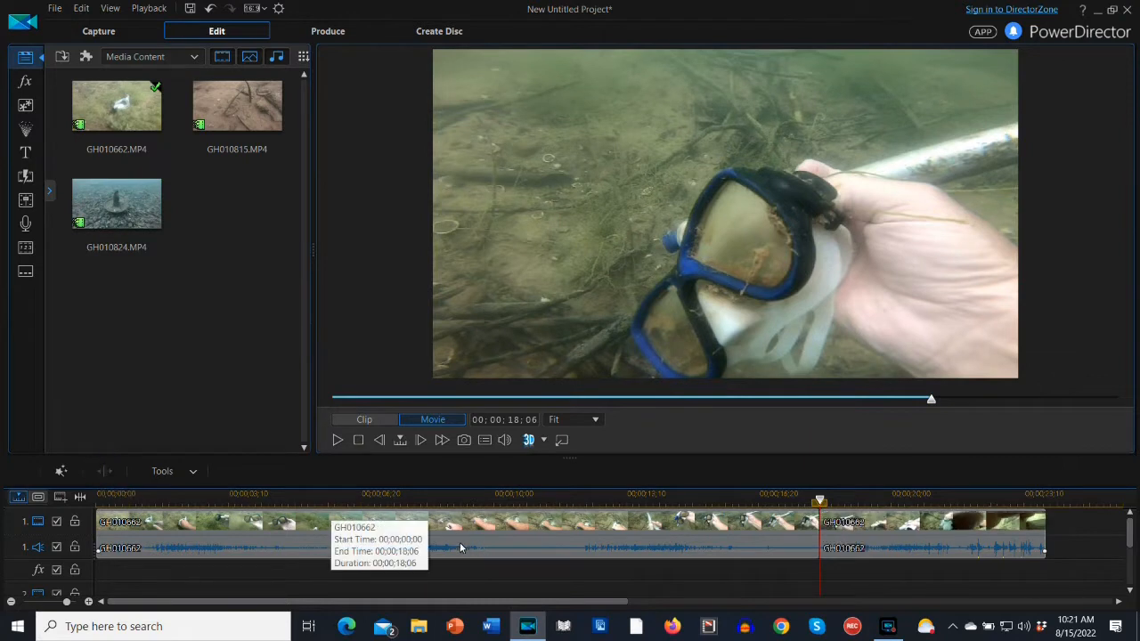
{"action": "left_click", "coordinate": [862, 524]}
{"action": "key", "text": "Delete"}
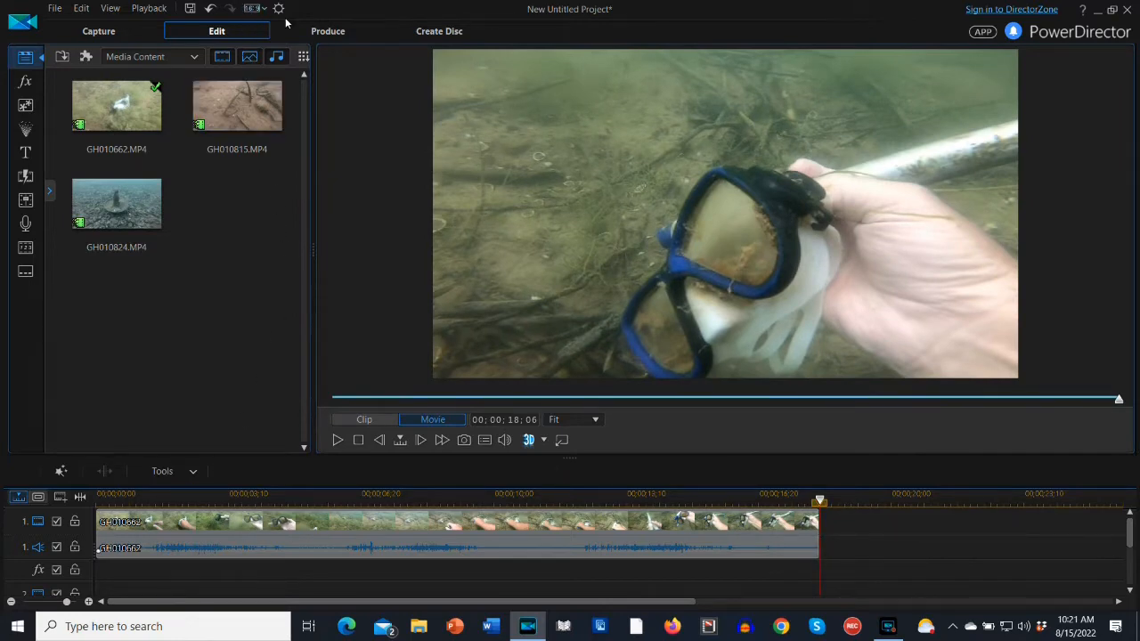
Step: Produce the trimmed clip's sound as an audio-only Waveform file named 10662.wav in the CAPTURE folder
{"action": "left_click", "coordinate": [320, 34]}
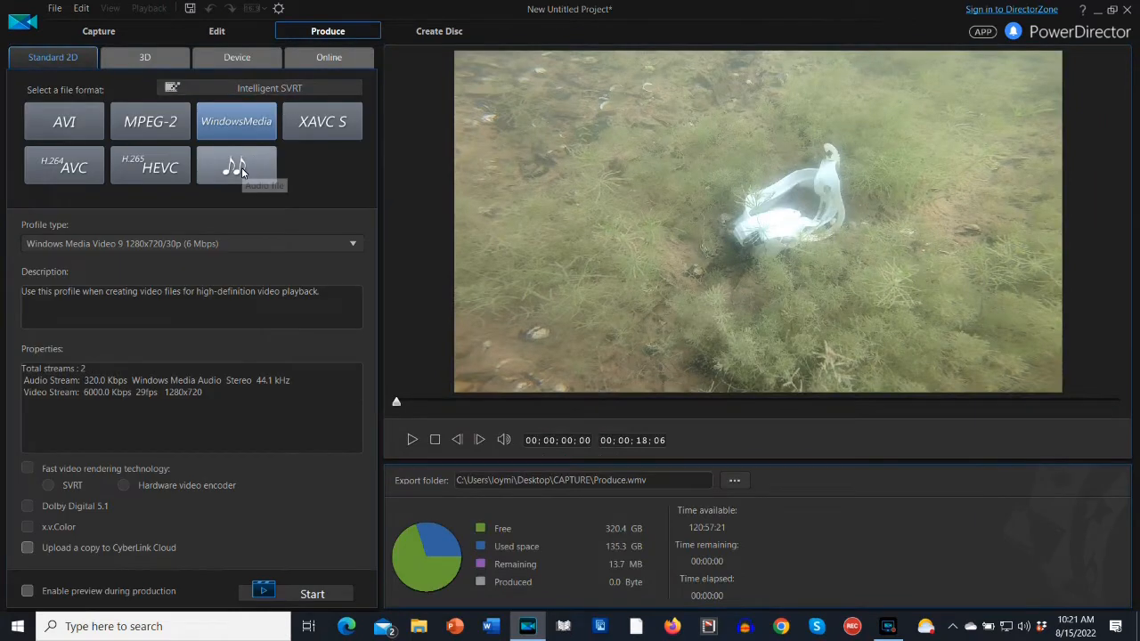
{"action": "left_click", "coordinate": [243, 170]}
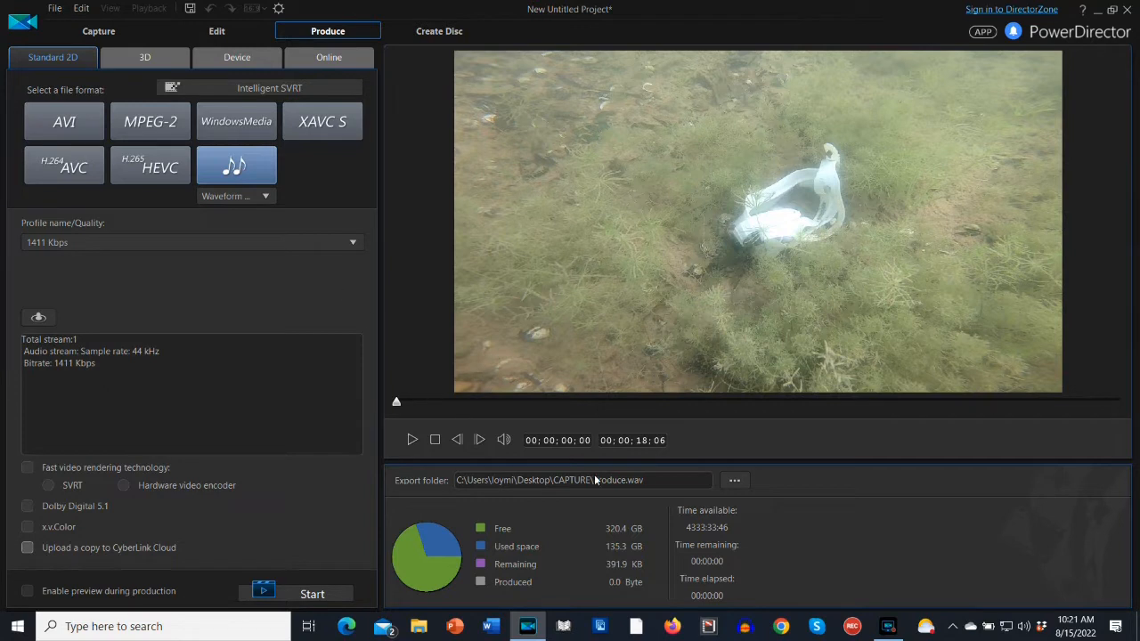
{"action": "left_click", "coordinate": [626, 481]}
{"action": "key", "text": "BackSpace"}
{"action": "key", "text": "BackSpace"}
{"action": "key", "text": "BackSpace"}
{"action": "key", "text": "BackSpace"}
{"action": "key", "text": "BackSpace"}
{"action": "key", "text": "BackSpace"}
{"action": "key", "text": "BackSpace"}
{"action": "key", "text": "BackSpace"}
{"action": "type", "text": "10662."}
{"action": "left_click", "coordinate": [321, 595]}
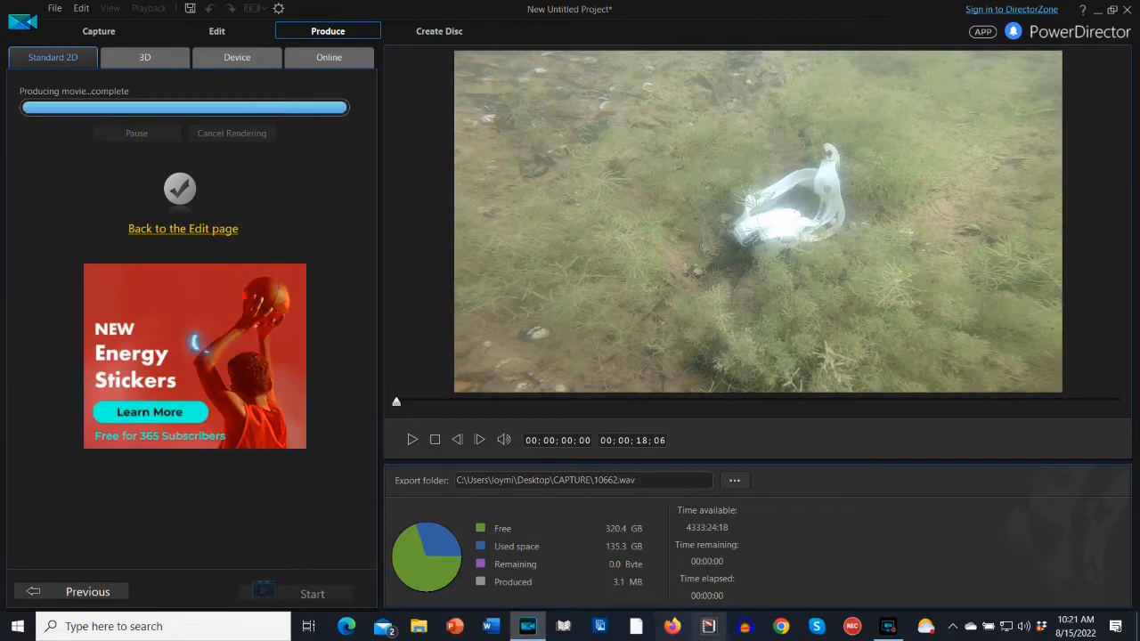
Step: Switch to Audacity and import the 10662 audio file from the CAPTURE folder
{"action": "left_click", "coordinate": [746, 629]}
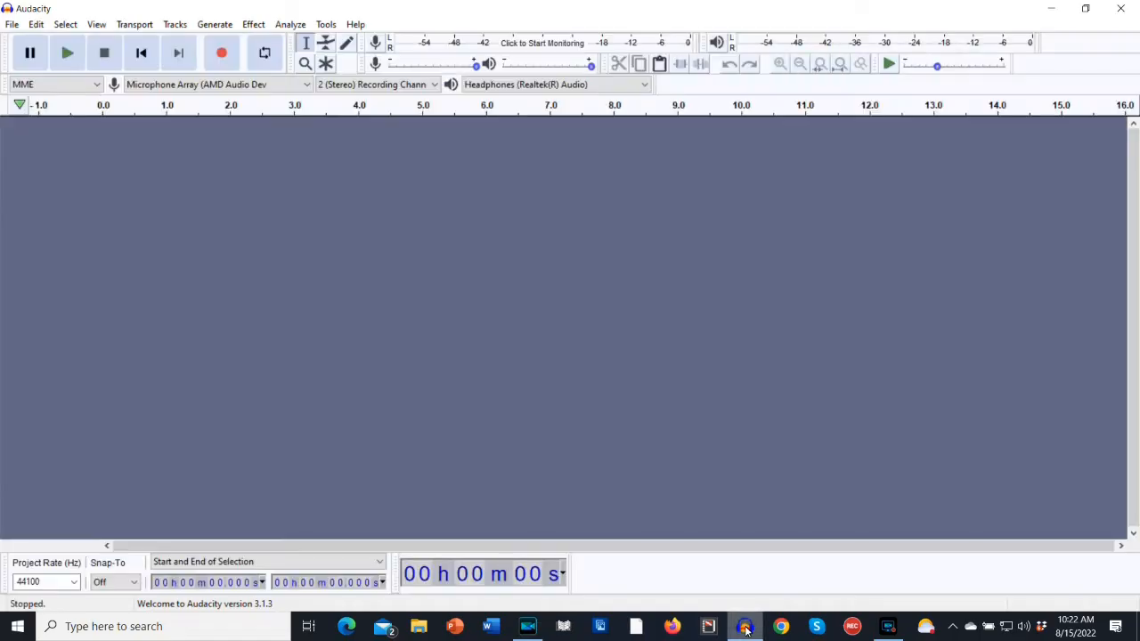
{"action": "left_click", "coordinate": [12, 25]}
{"action": "mouse_move", "coordinate": [63, 151]}
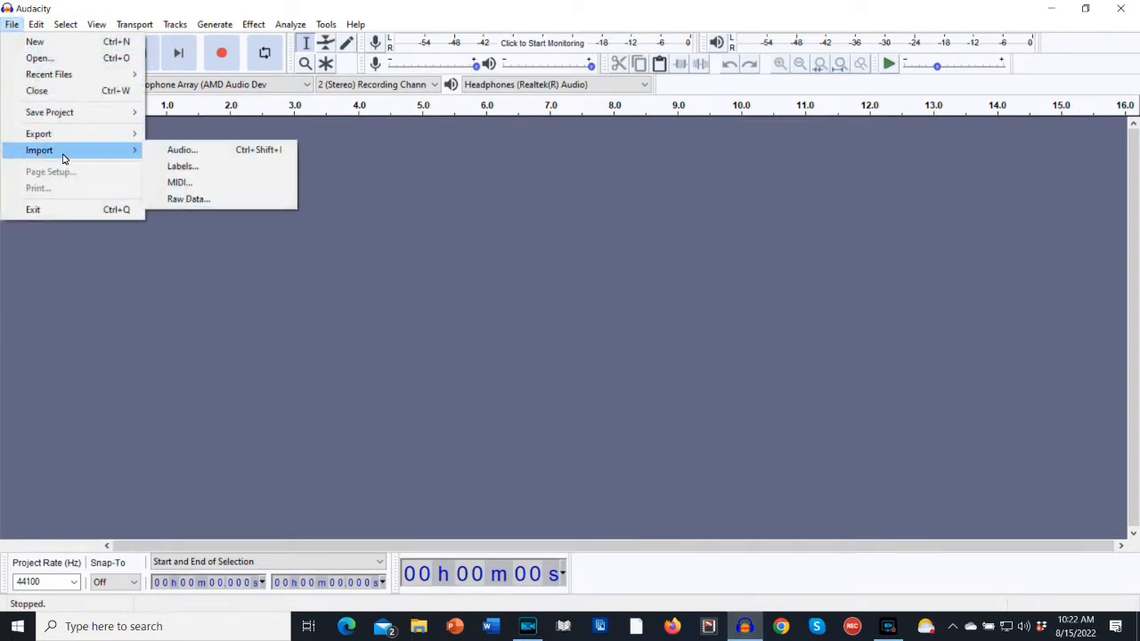
{"action": "left_click", "coordinate": [201, 152]}
{"action": "left_click", "coordinate": [312, 146]}
{"action": "double_click", "coordinate": [312, 146]}
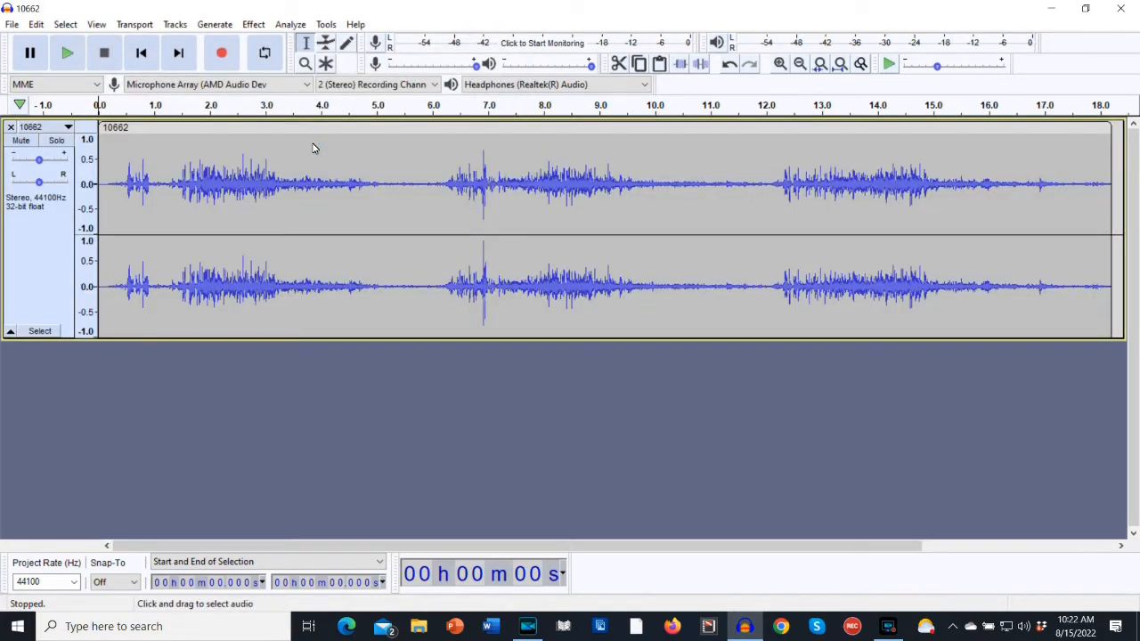
Step: Apply a Soft Limit Limiter to the whole track, limiting to -10 dB with a 10 ms hold and no make-up gain
{"action": "left_click_drag", "start_coordinate": [1110, 185], "coordinate": [76, 265]}
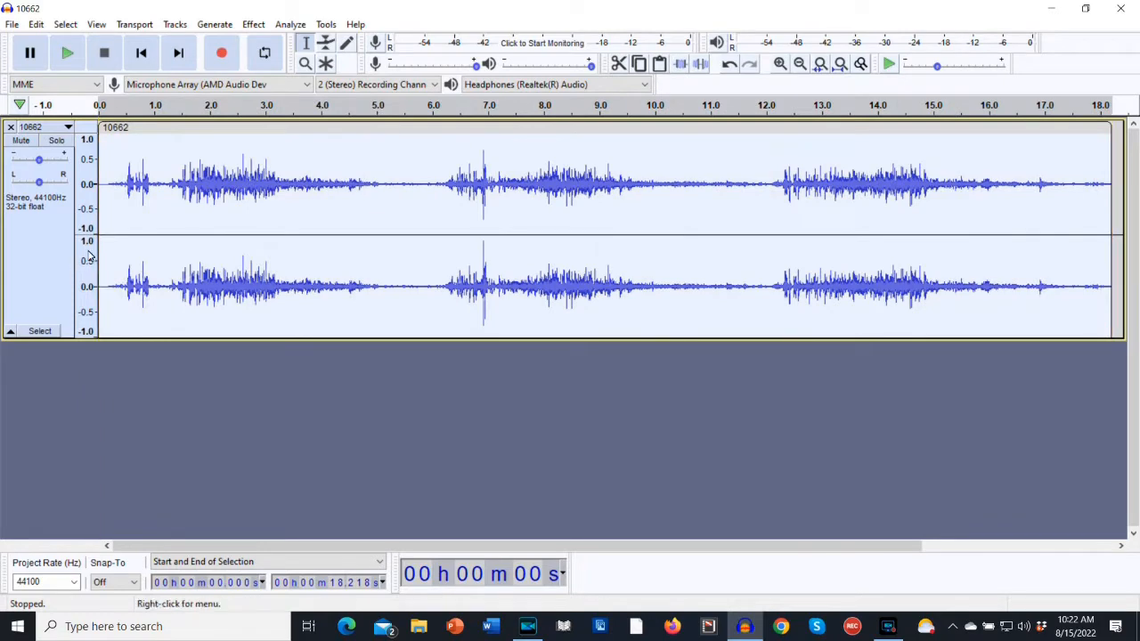
{"action": "left_click", "coordinate": [257, 27]}
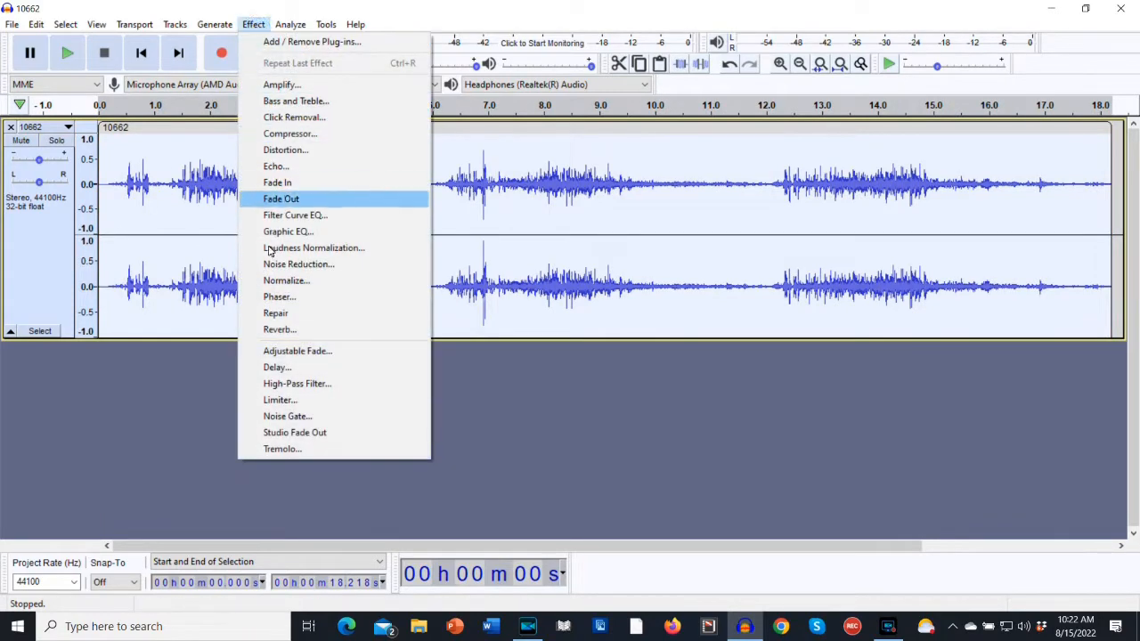
{"action": "left_click", "coordinate": [275, 401]}
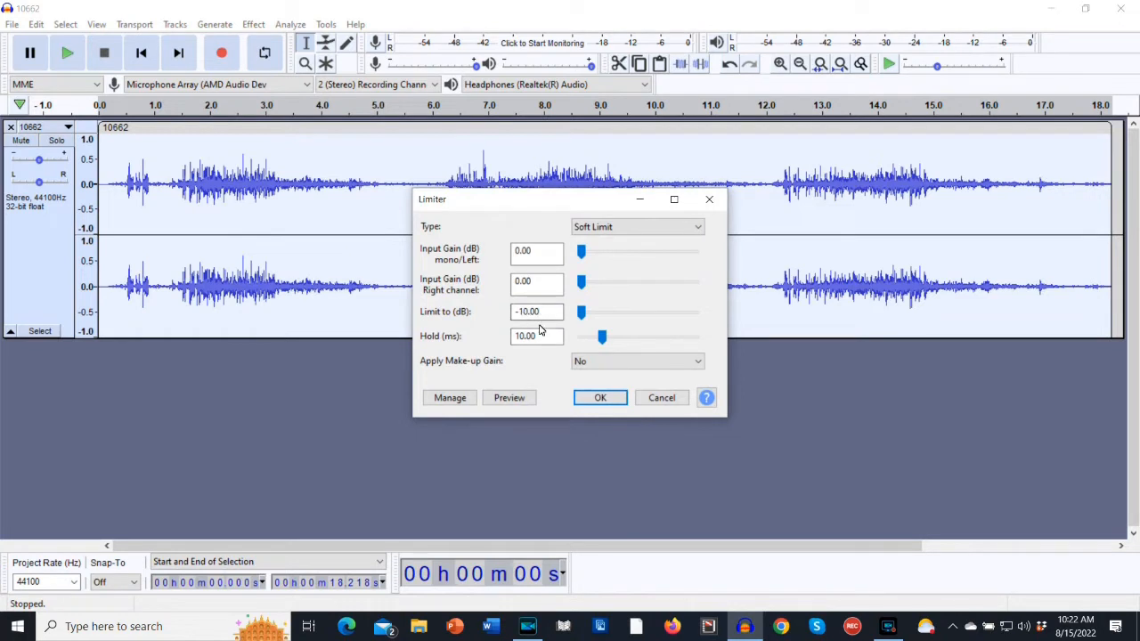
{"action": "left_click", "coordinate": [598, 398]}
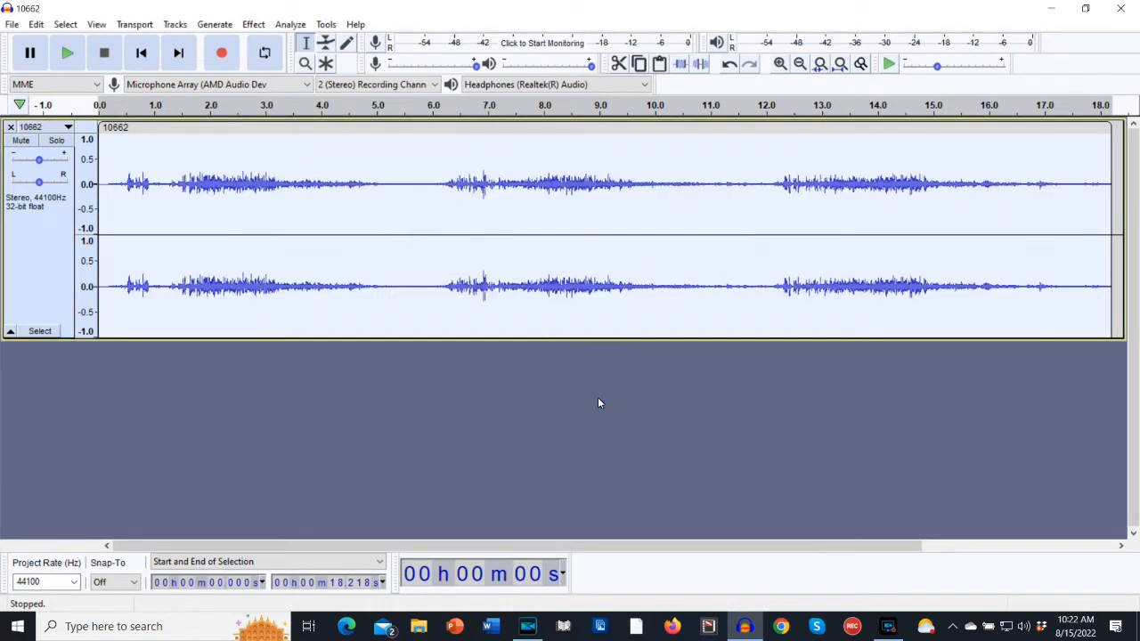
Step: Lower the selected track's volume with Amplify set to -6 dB
{"action": "left_click", "coordinate": [255, 26]}
{"action": "left_click", "coordinate": [276, 84]}
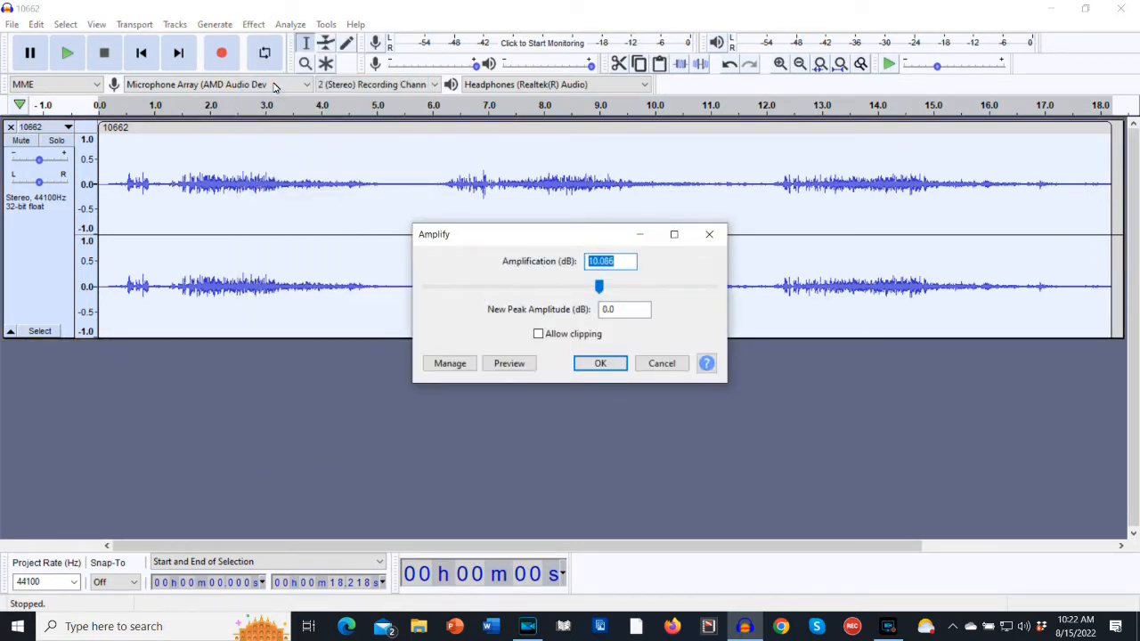
{"action": "type", "text": "-6"}
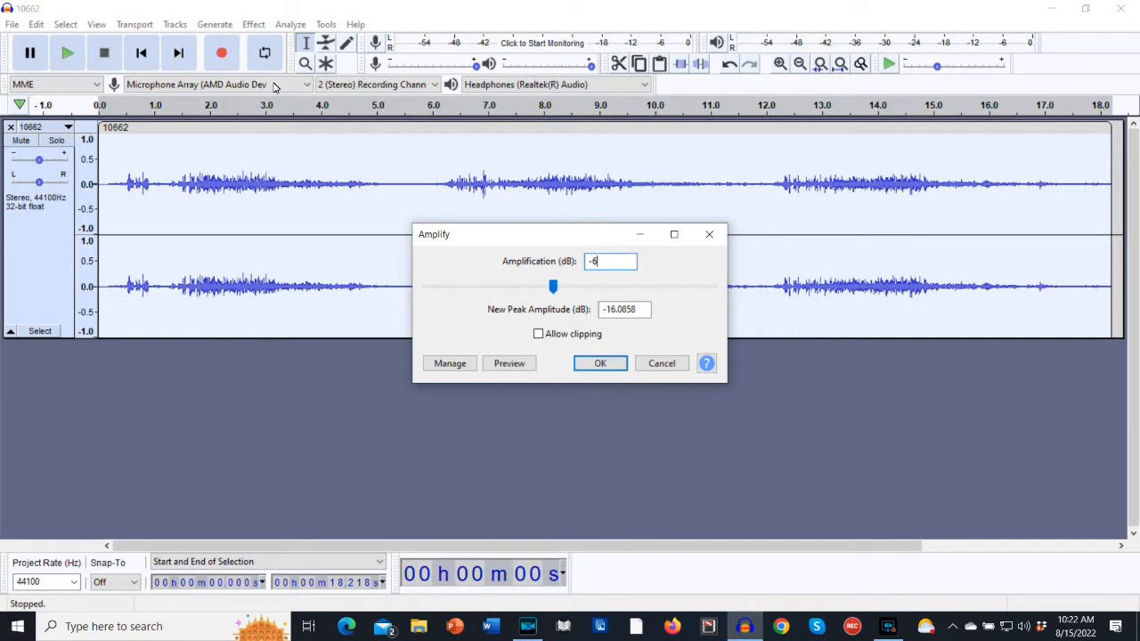
{"action": "left_click", "coordinate": [590, 363]}
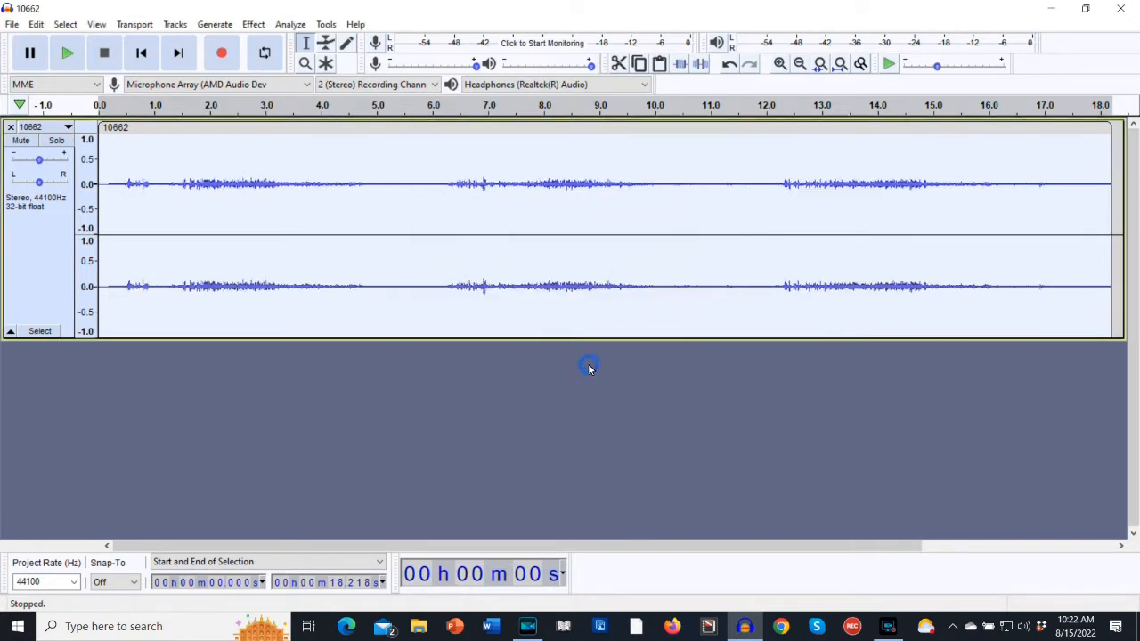
Step: Export the audio as MP3 to the CAPTURE folder, replacing the existing 10662 b file, and close the 10662 track
{"action": "left_click", "coordinate": [13, 24]}
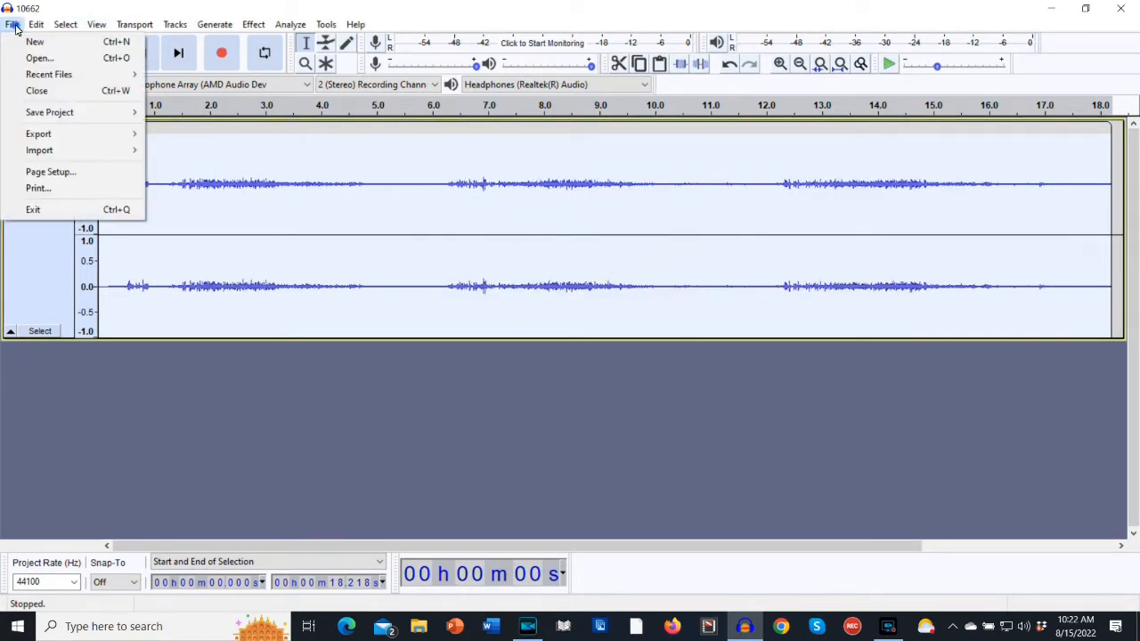
{"action": "mouse_move", "coordinate": [53, 134]}
{"action": "left_click", "coordinate": [177, 135]}
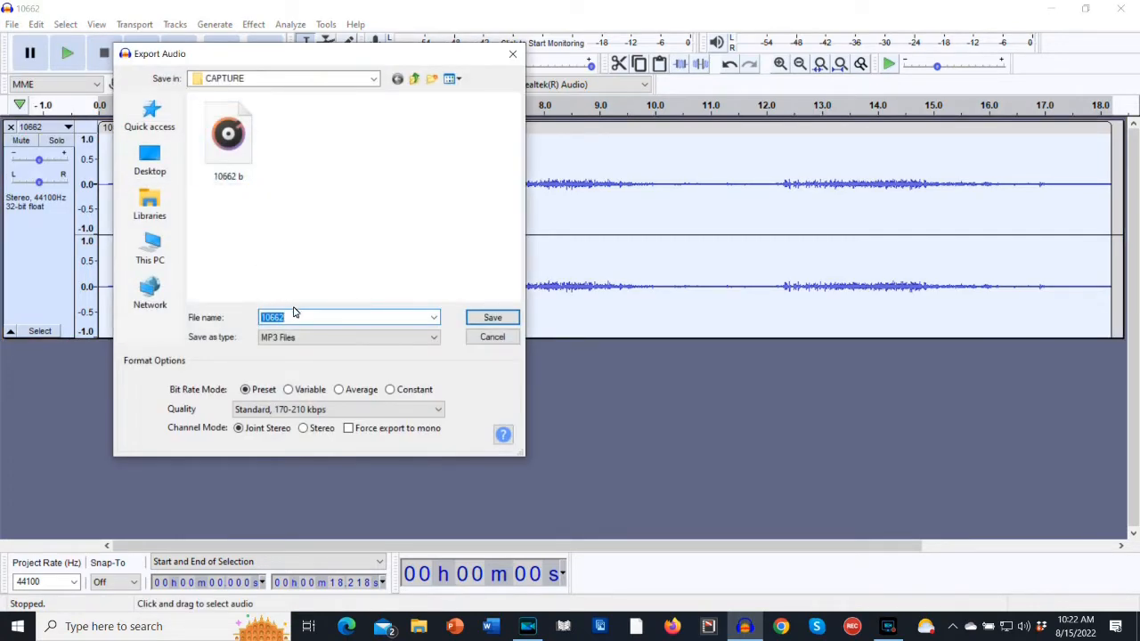
{"action": "left_click", "coordinate": [236, 176]}
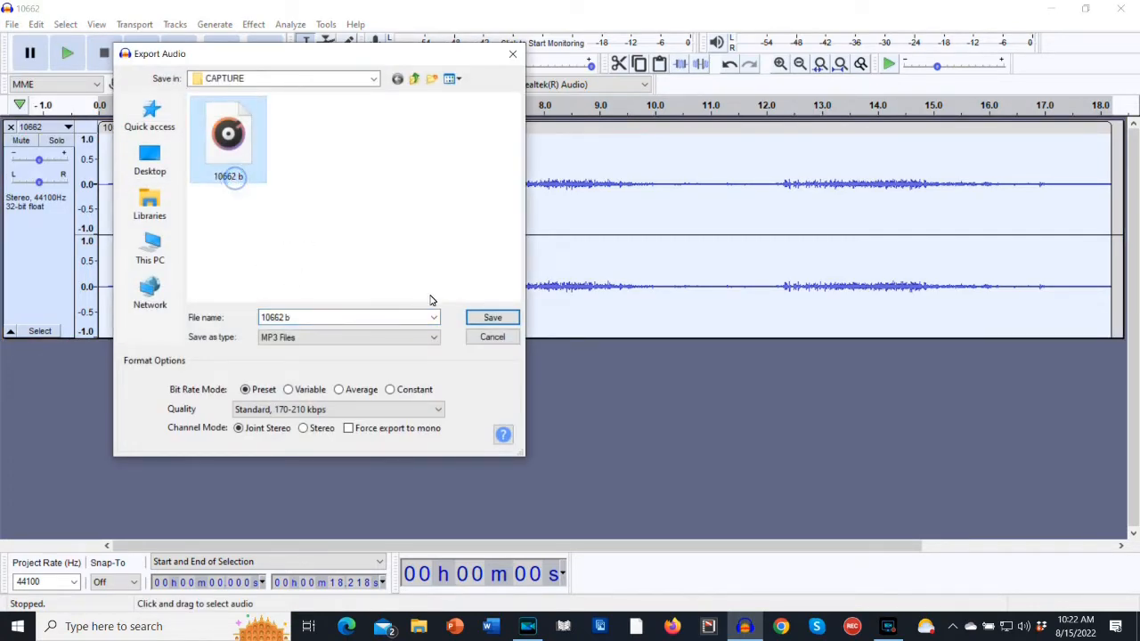
{"action": "left_click", "coordinate": [485, 318]}
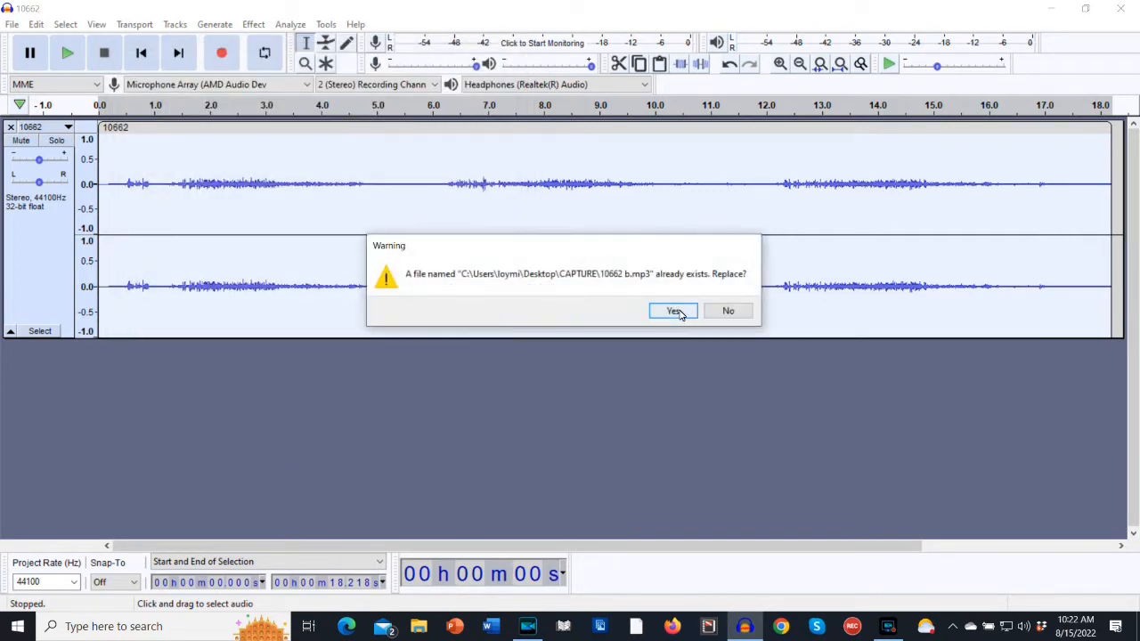
{"action": "left_click", "coordinate": [676, 312]}
{"action": "left_click", "coordinate": [621, 437]}
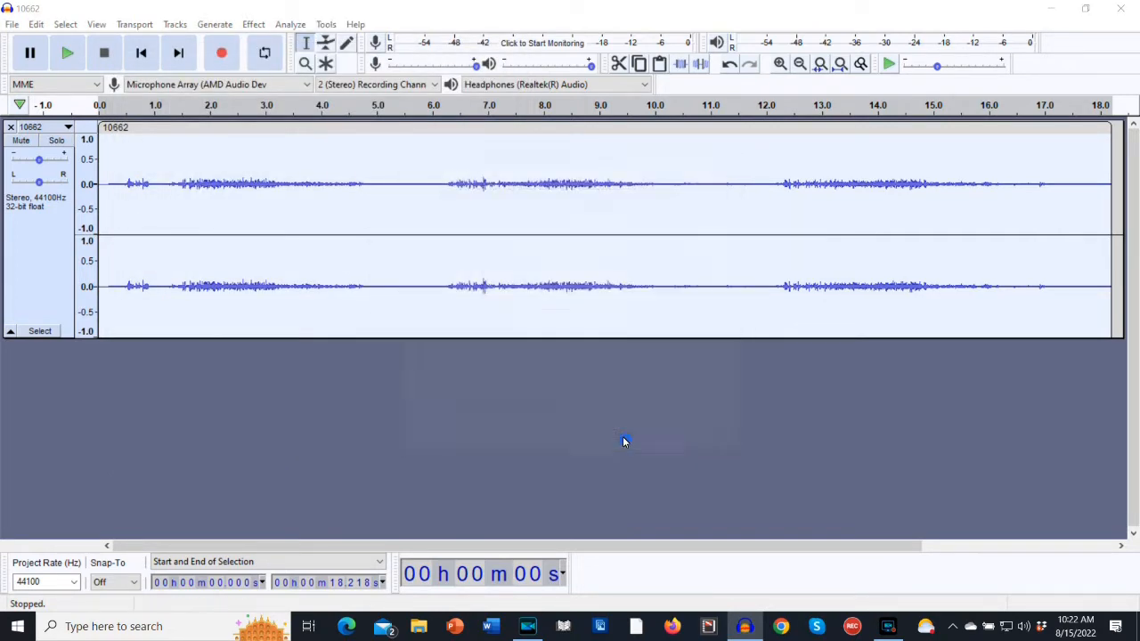
{"action": "left_click", "coordinate": [12, 128]}
Step: Return to PowerDirector's editing workspace and import 10662 b.mp3 from the CAPTURE folder on the desktop
{"action": "left_click", "coordinate": [1050, 9]}
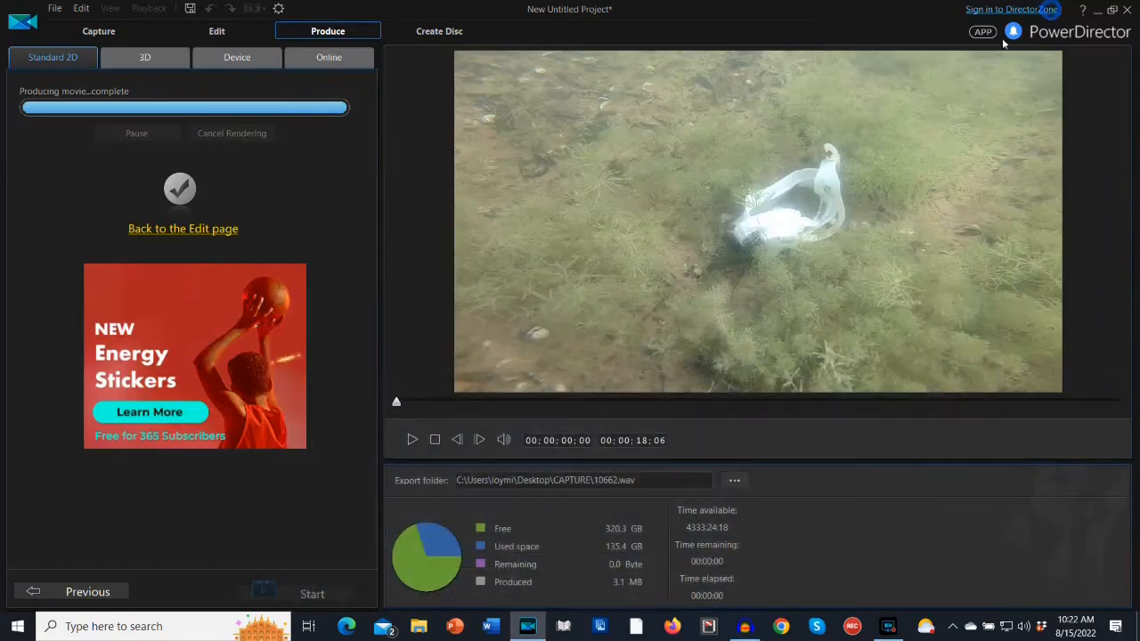
{"action": "left_click", "coordinate": [218, 32]}
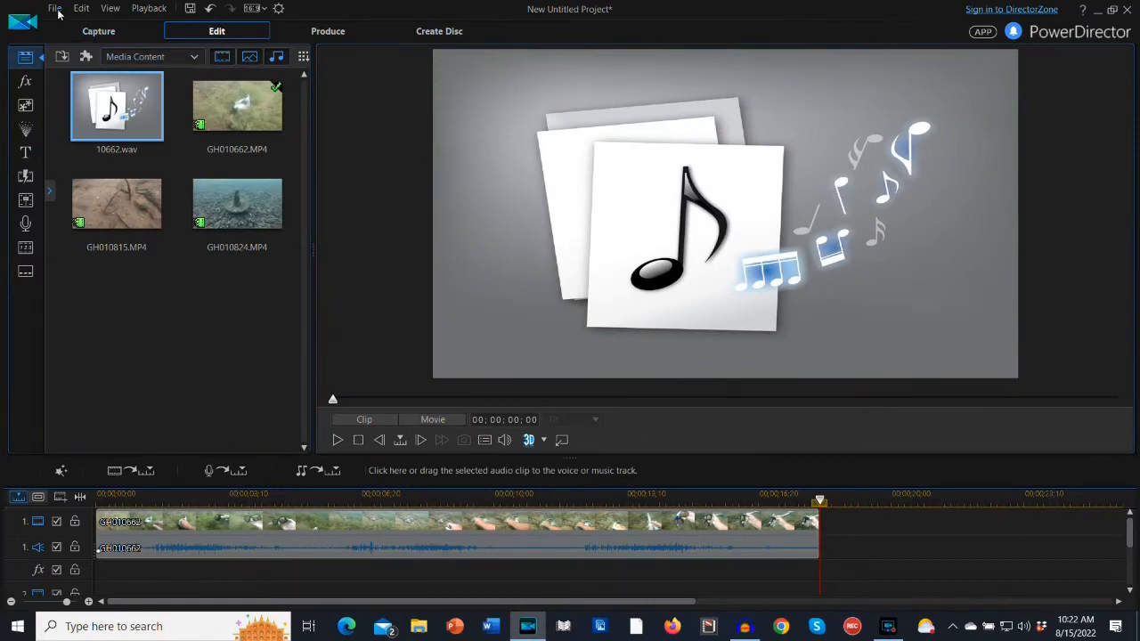
{"action": "left_click", "coordinate": [57, 9]}
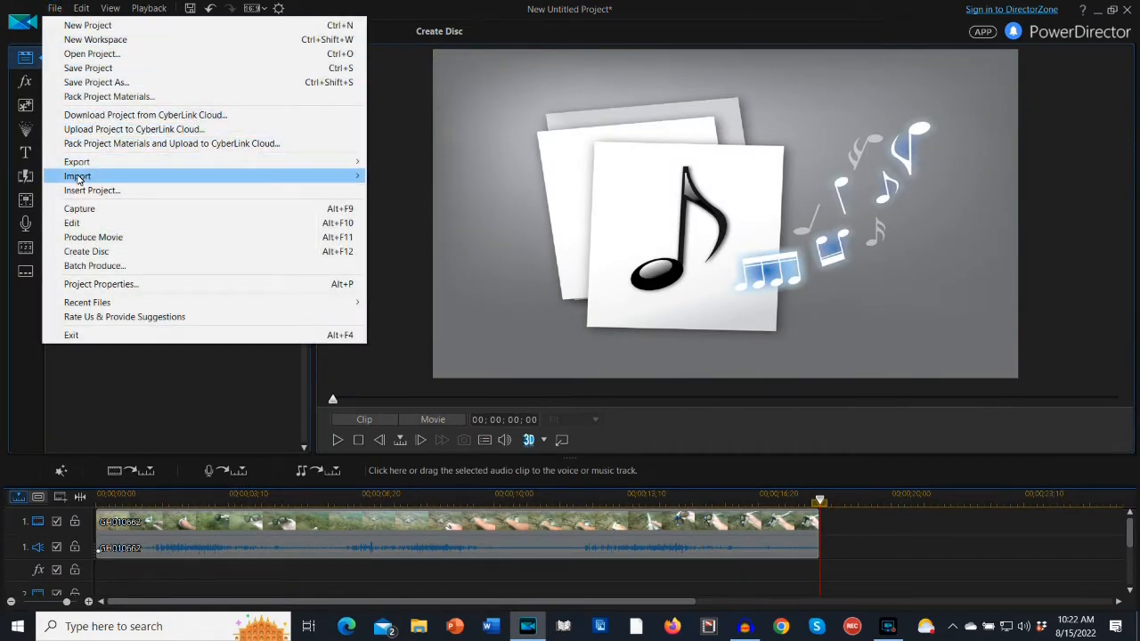
{"action": "left_click", "coordinate": [381, 177]}
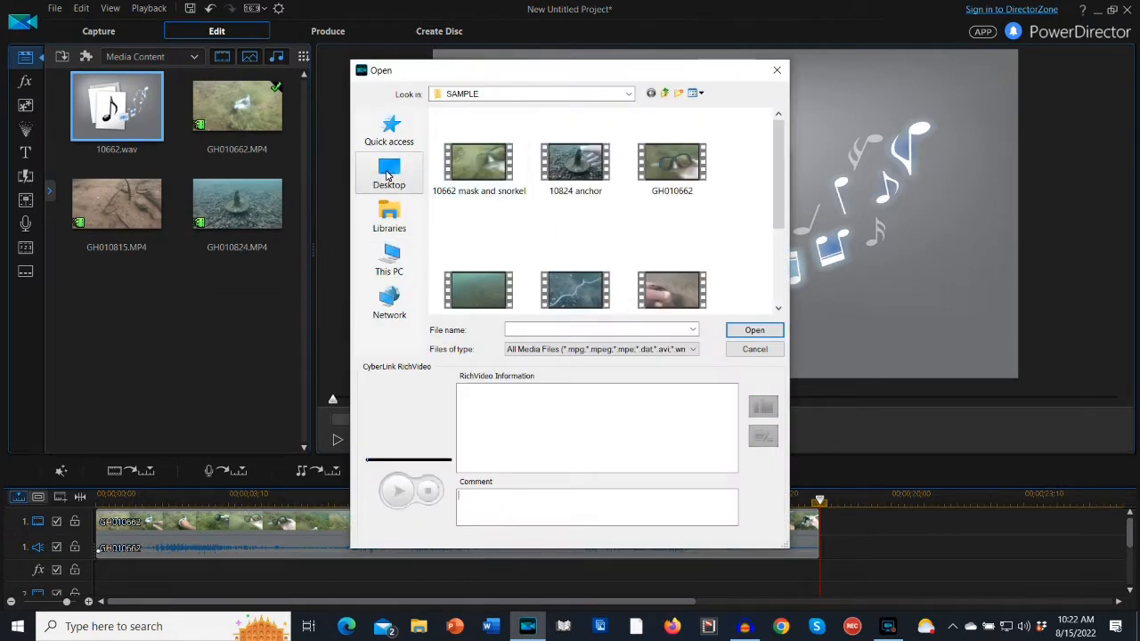
{"action": "left_click", "coordinate": [388, 176]}
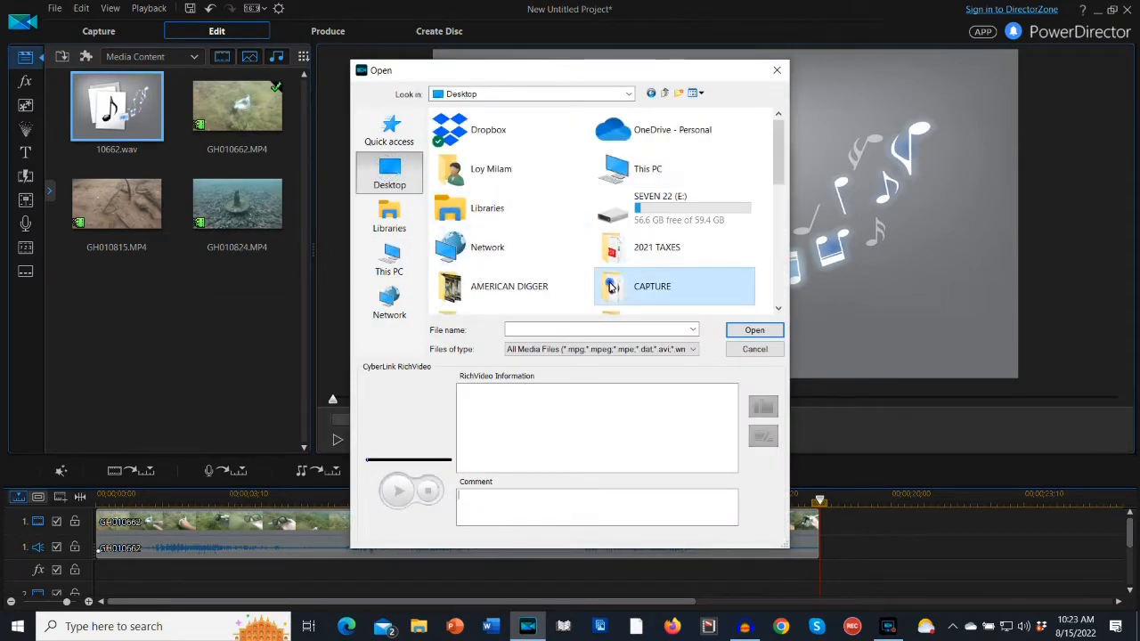
{"action": "double_click", "coordinate": [610, 286]}
{"action": "left_click", "coordinate": [483, 182]}
{"action": "double_click", "coordinate": [481, 168]}
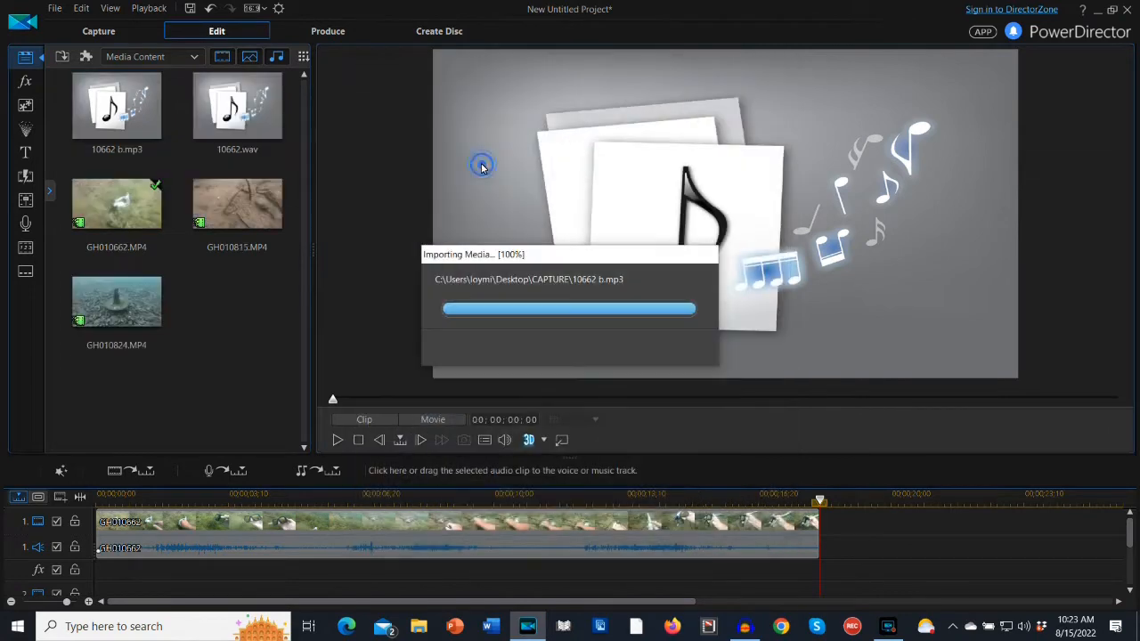
Step: Place 10662 b.mp3 at the start of audio track 1 with Overwrite, and cut off the part extending past the video's end
{"action": "mouse_move", "coordinate": [124, 125]}
{"action": "left_mouse_down"}
{"action": "mouse_move", "coordinate": [148, 479]}
{"action": "mouse_move", "coordinate": [114, 534]}
{"action": "mouse_move", "coordinate": [56, 551]}
{"action": "left_mouse_up"}
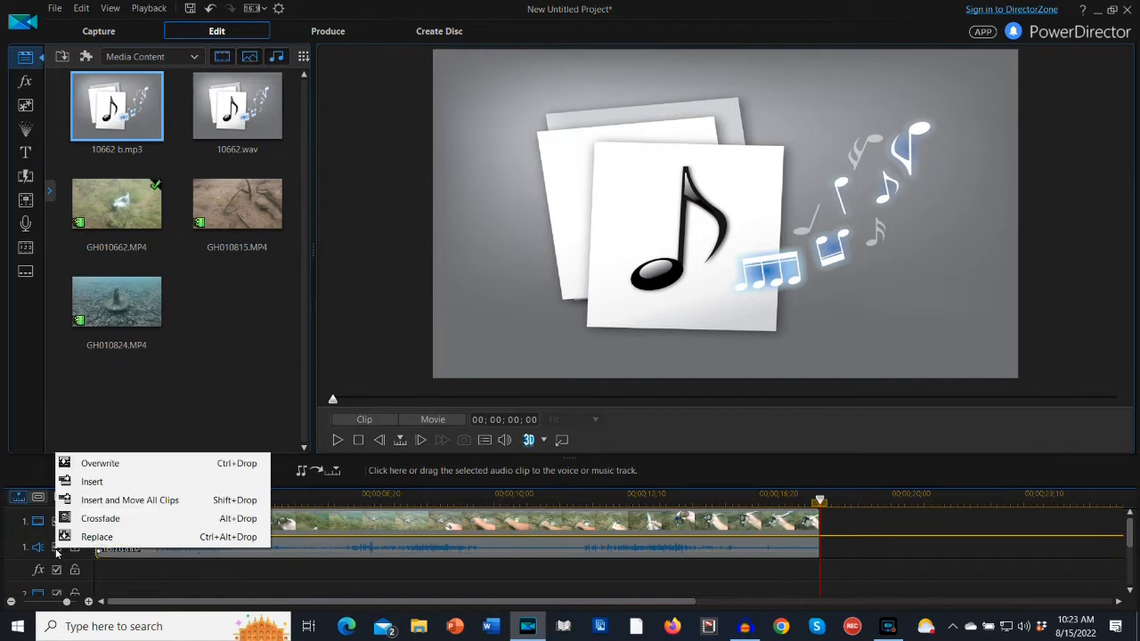
{"action": "left_click", "coordinate": [110, 463]}
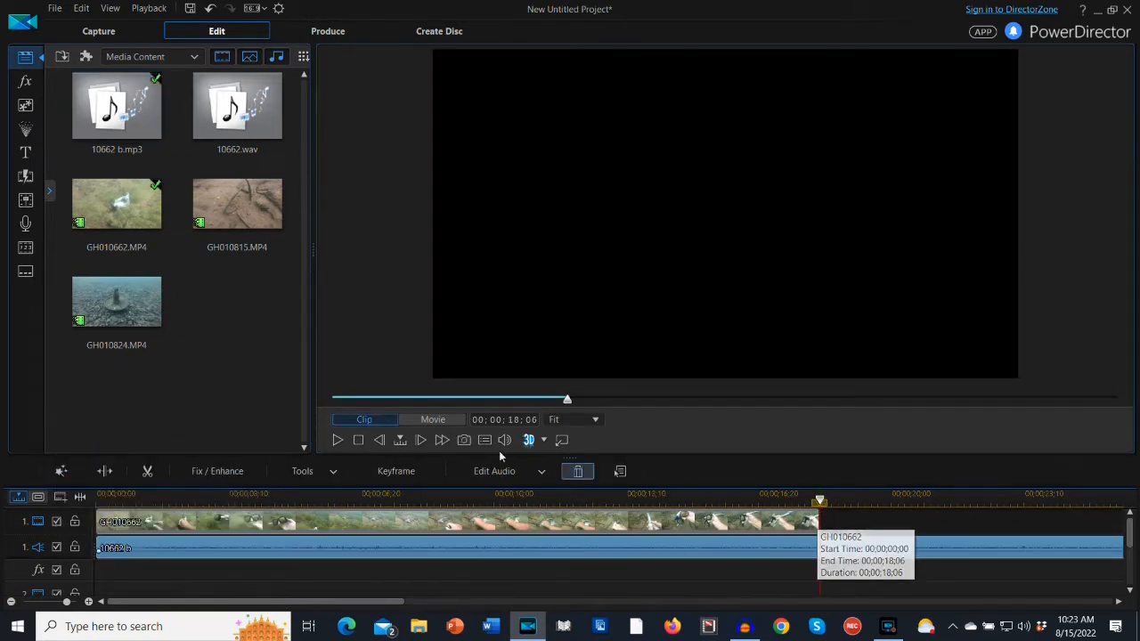
{"action": "left_click", "coordinate": [107, 471]}
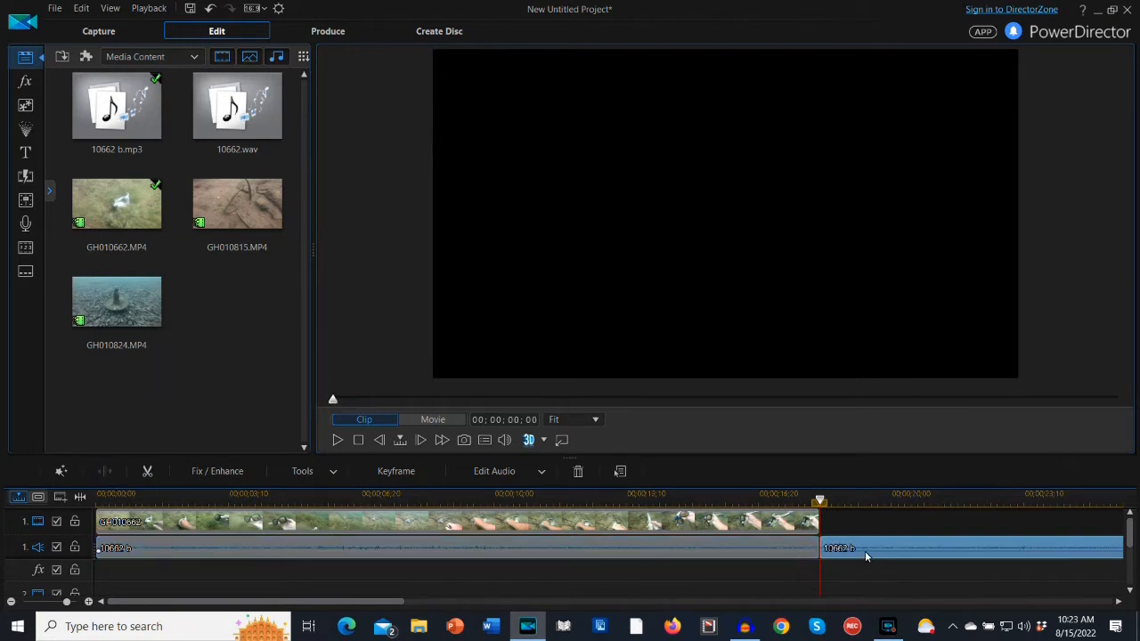
{"action": "key", "text": "Delete"}
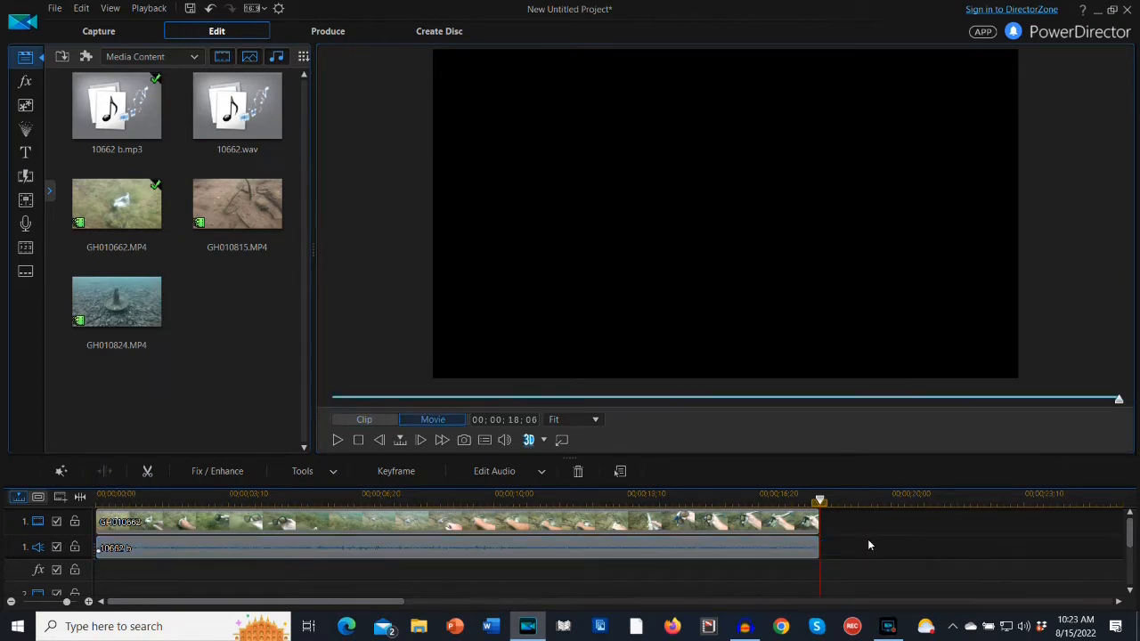
Step: Play the movie from the start to check the replaced audio against the video
{"action": "left_click", "coordinate": [359, 440]}
{"action": "left_click", "coordinate": [338, 440]}
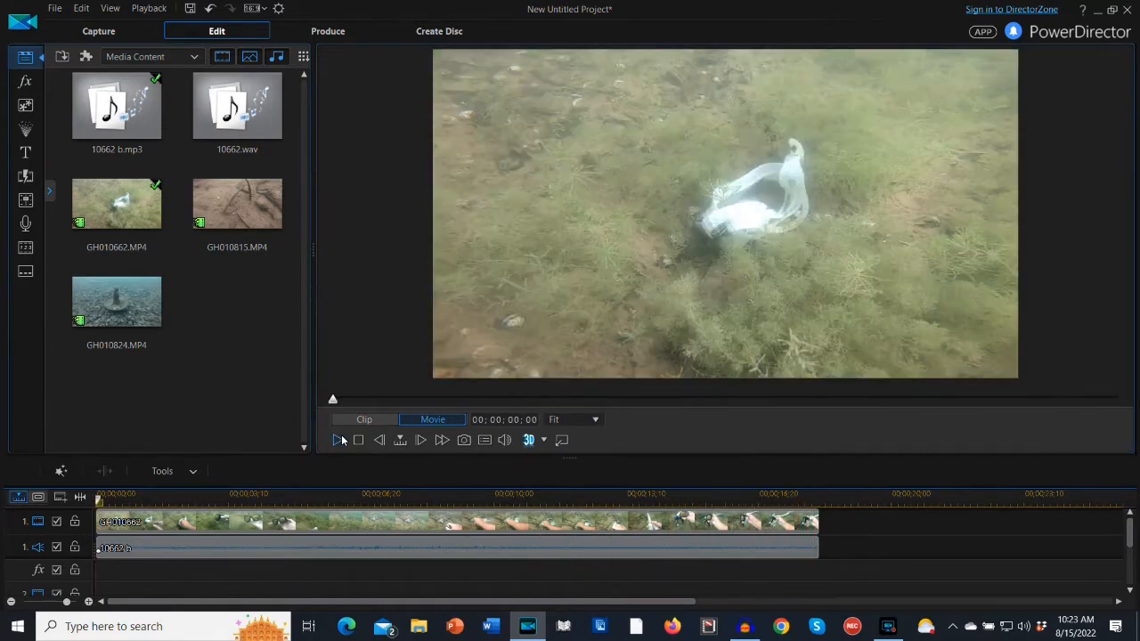
Step: Produce the movie in Windows Media format as 10662 mask and snorkel.wmv in the CAPTURE folder
{"action": "left_click", "coordinate": [337, 34]}
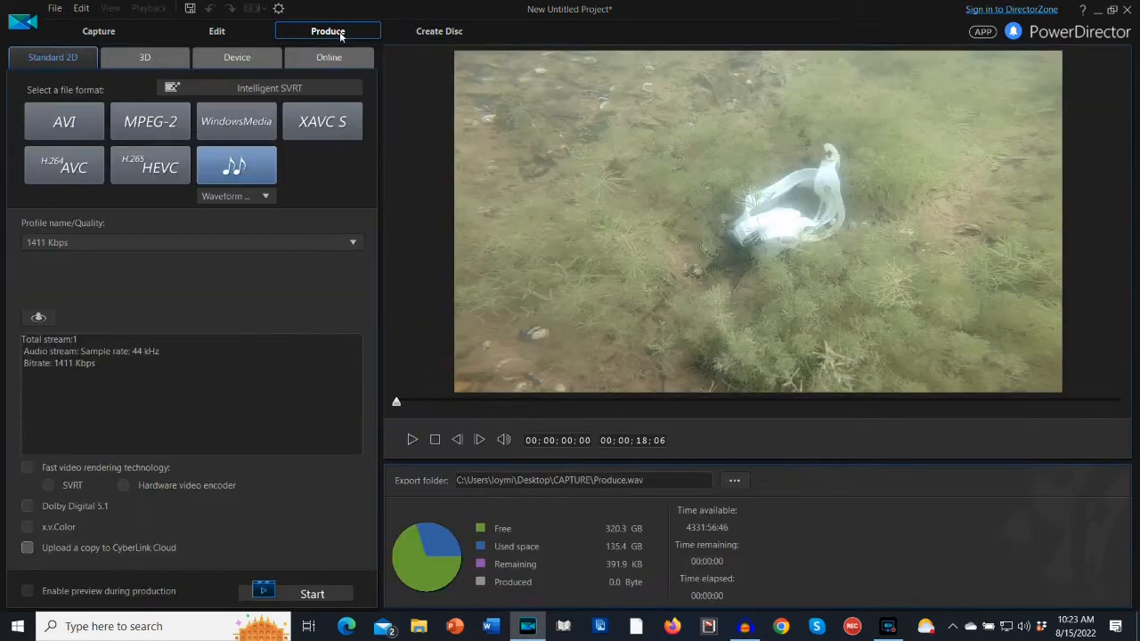
{"action": "left_click", "coordinate": [260, 119]}
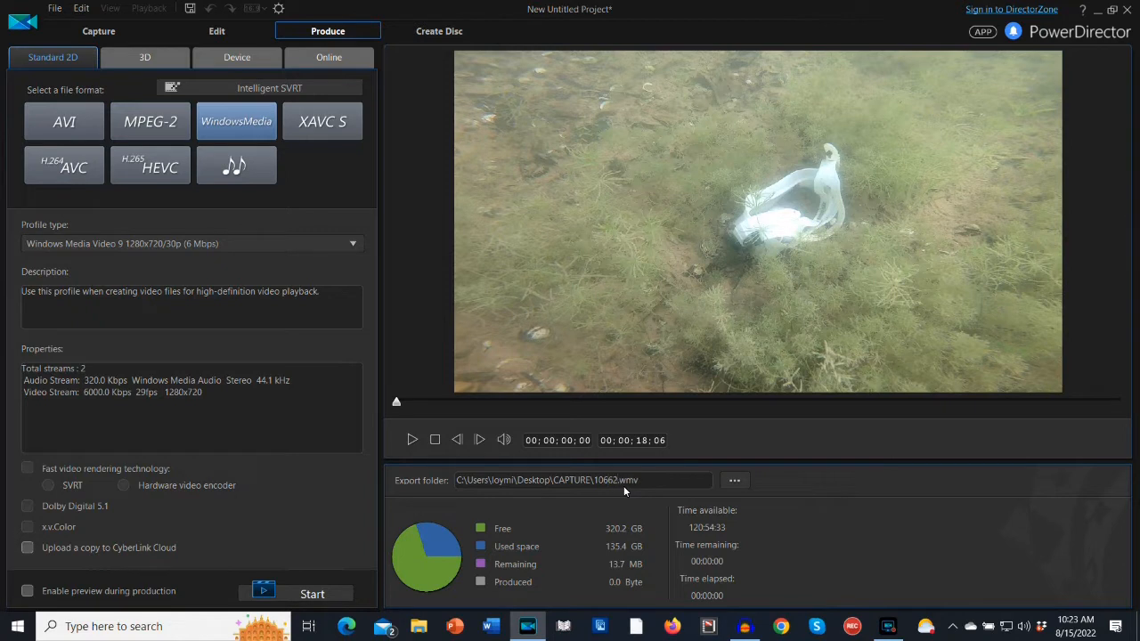
{"action": "type", "text": "and snorkel"}
{"action": "left_click", "coordinate": [313, 594]}
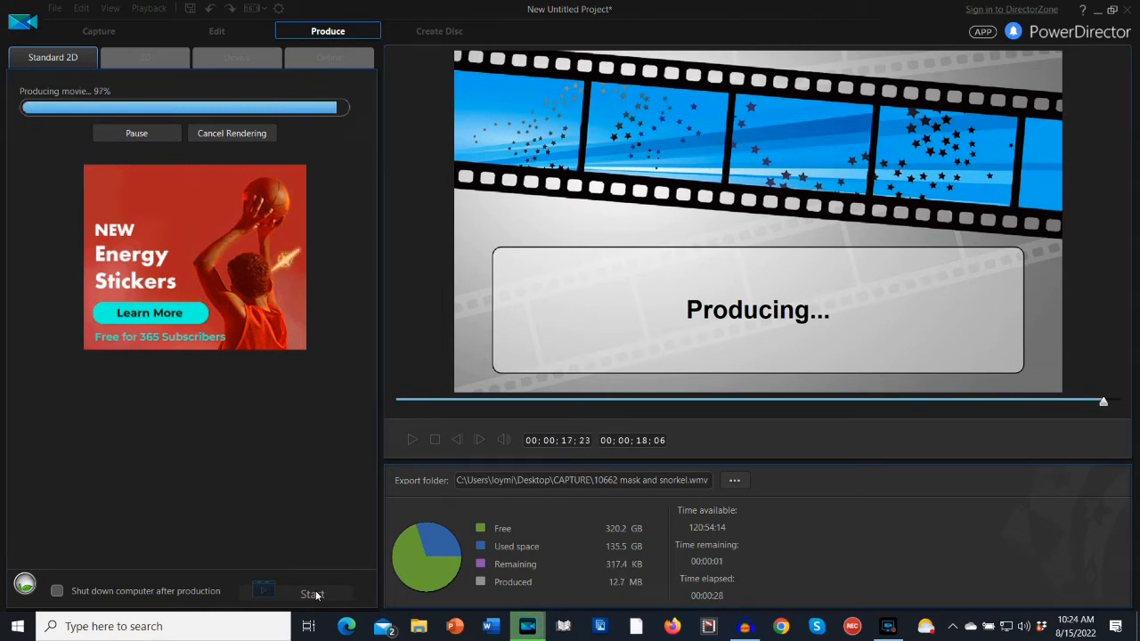
Step: Move 10662 mask and snorkel.wmv from CAPTURE to the SAMPLE folder on the desktop, replacing the existing file, and close the CAPTURE window
{"action": "left_click", "coordinate": [1097, 10]}
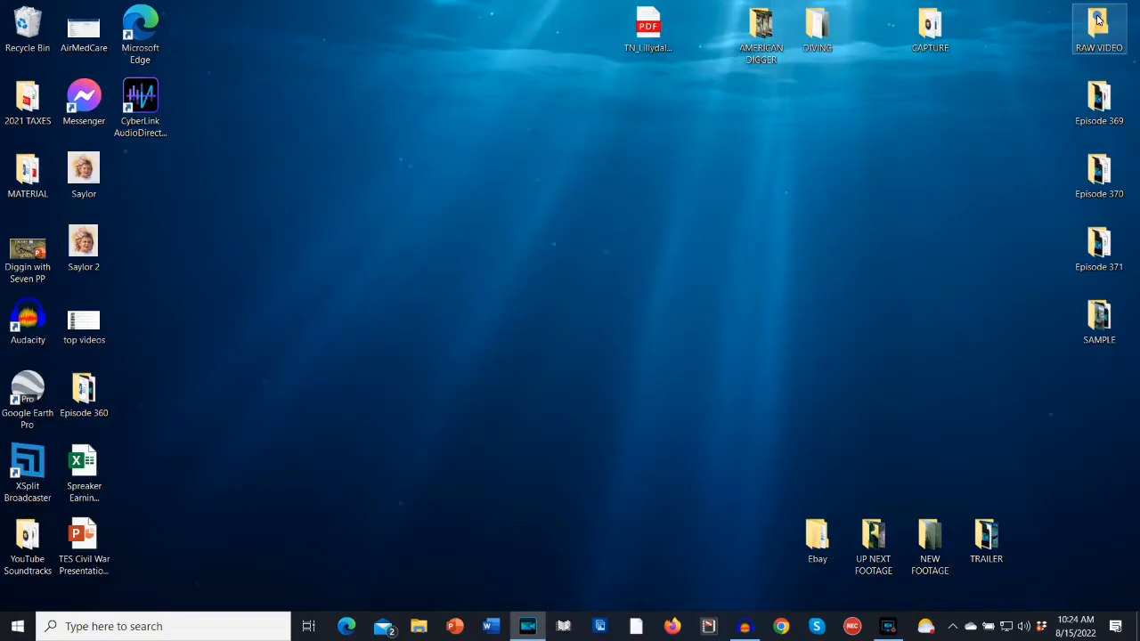
{"action": "double_click", "coordinate": [933, 36]}
{"action": "left_click_drag", "start_coordinate": [285, 227], "coordinate": [1103, 322]}
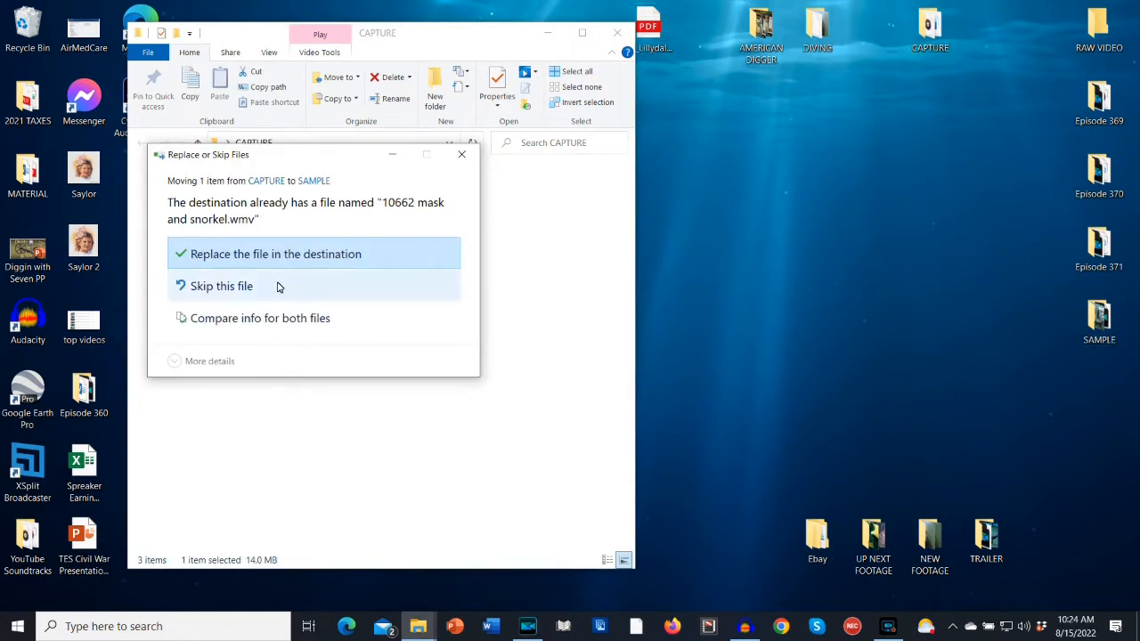
{"action": "left_click", "coordinate": [269, 255]}
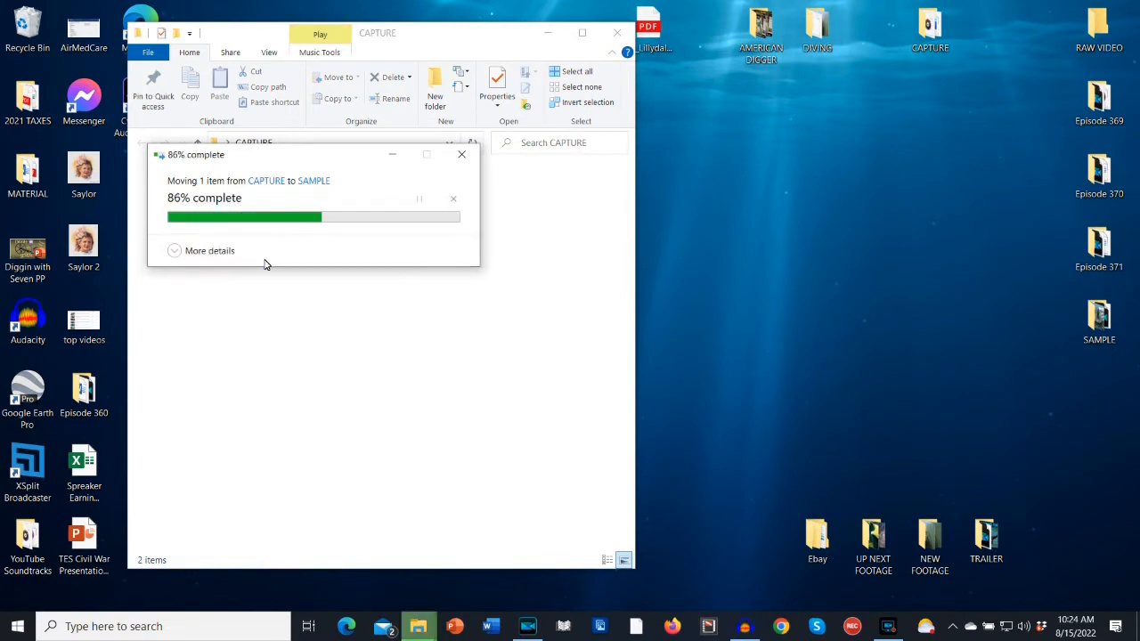
{"action": "left_click", "coordinate": [617, 34]}
Step: Return to PowerDirector's editing workspace and delete 10662 b.mp3 and 10662.wav from the disk
{"action": "left_click", "coordinate": [528, 626]}
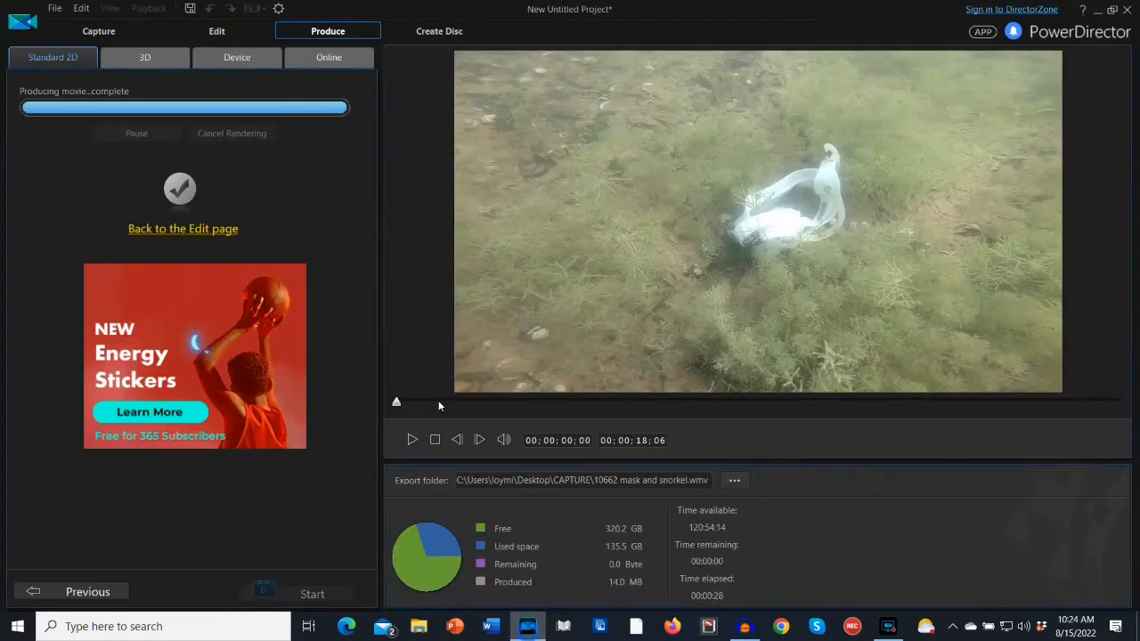
{"action": "left_click", "coordinate": [222, 39]}
{"action": "left_click", "coordinate": [687, 365]}
{"action": "left_click", "coordinate": [114, 116]}
{"action": "right_click", "coordinate": [114, 116]}
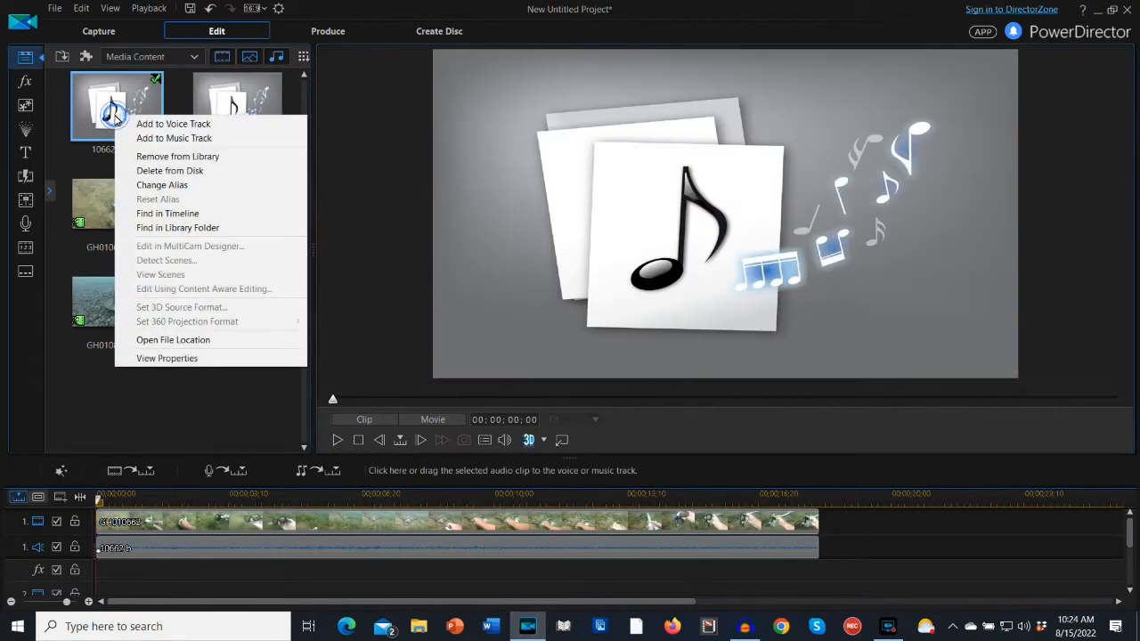
{"action": "left_click", "coordinate": [166, 171]}
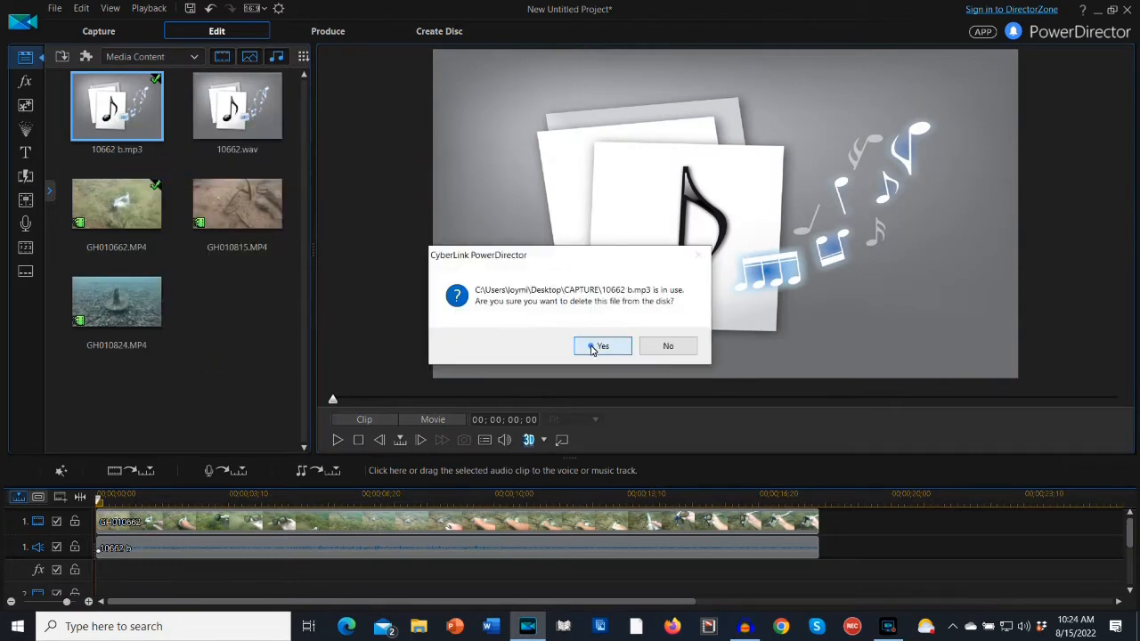
{"action": "left_click", "coordinate": [592, 347]}
{"action": "right_click", "coordinate": [89, 112]}
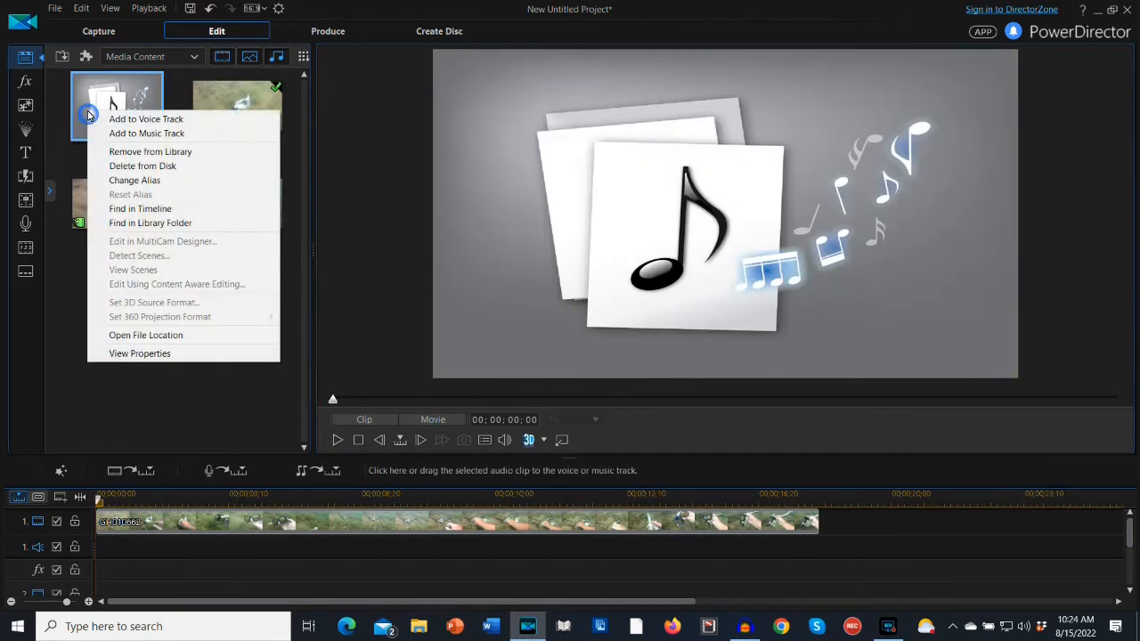
{"action": "left_click", "coordinate": [125, 165]}
{"action": "left_click", "coordinate": [598, 347]}
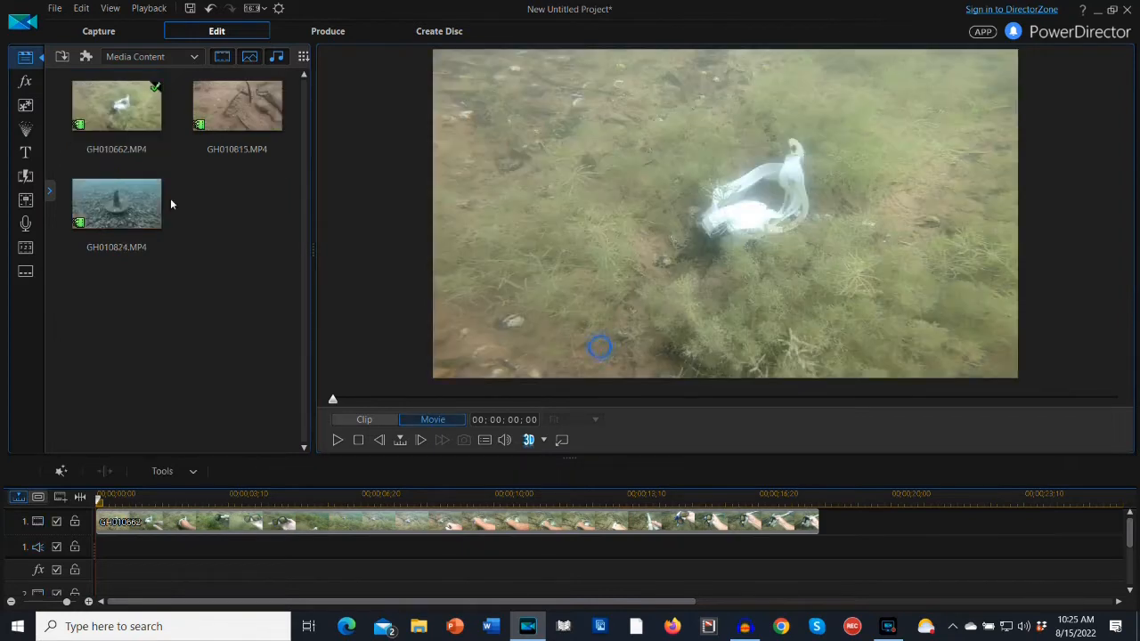
Step: Remove GH010662.MP4 from the media library and delete its clip from the timeline
{"action": "right_click", "coordinate": [109, 101]}
{"action": "left_click", "coordinate": [169, 122]}
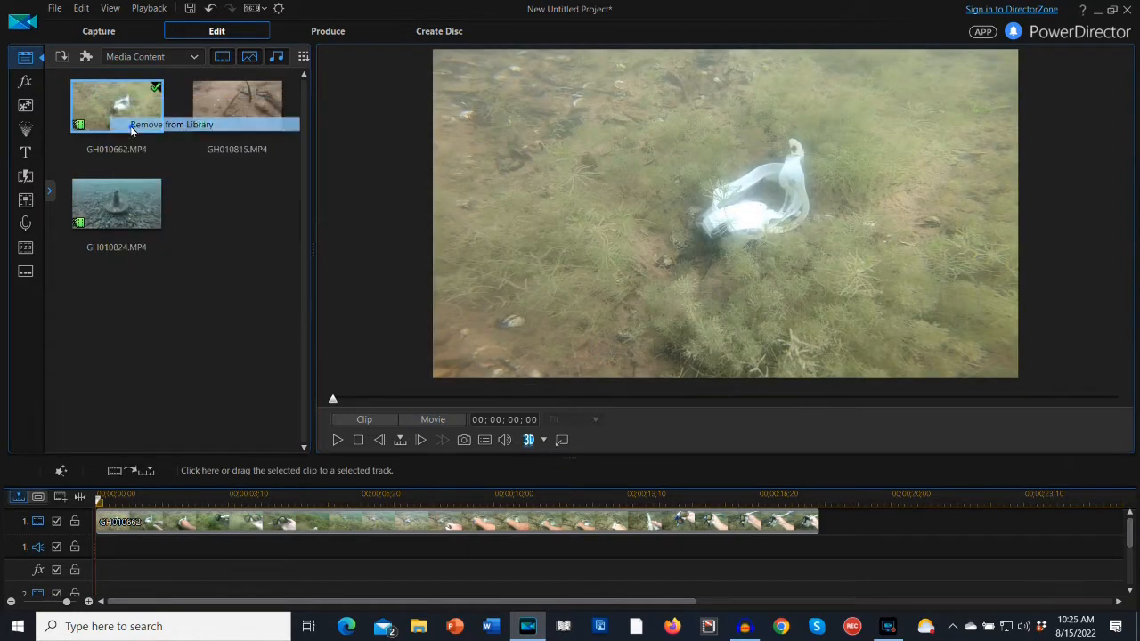
{"action": "left_click", "coordinate": [311, 524]}
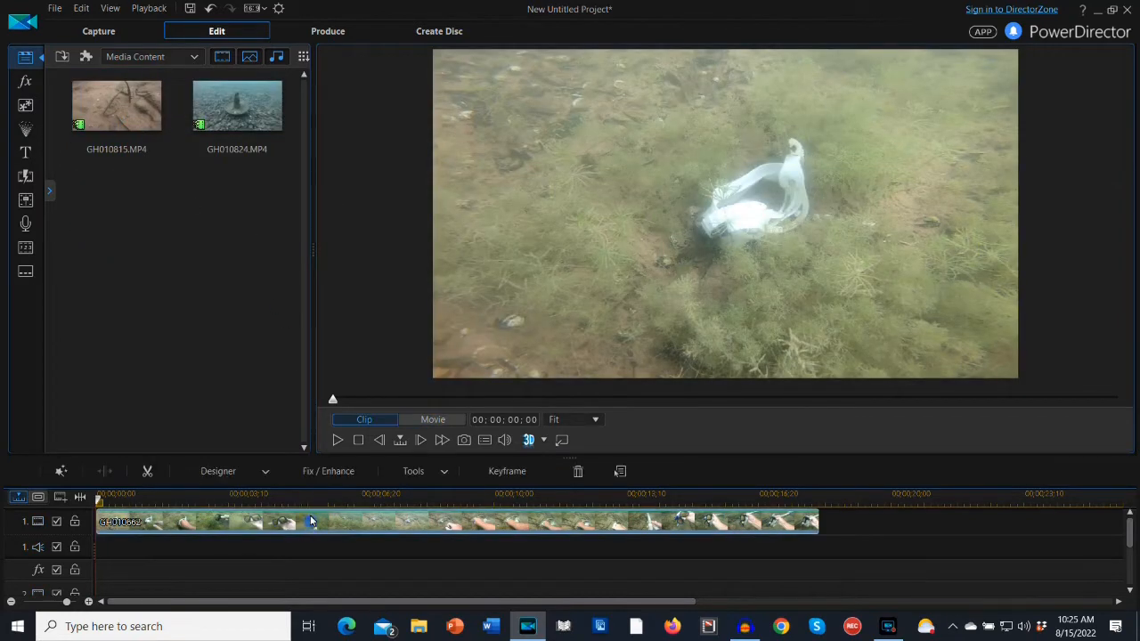
{"action": "key", "text": "Delete"}
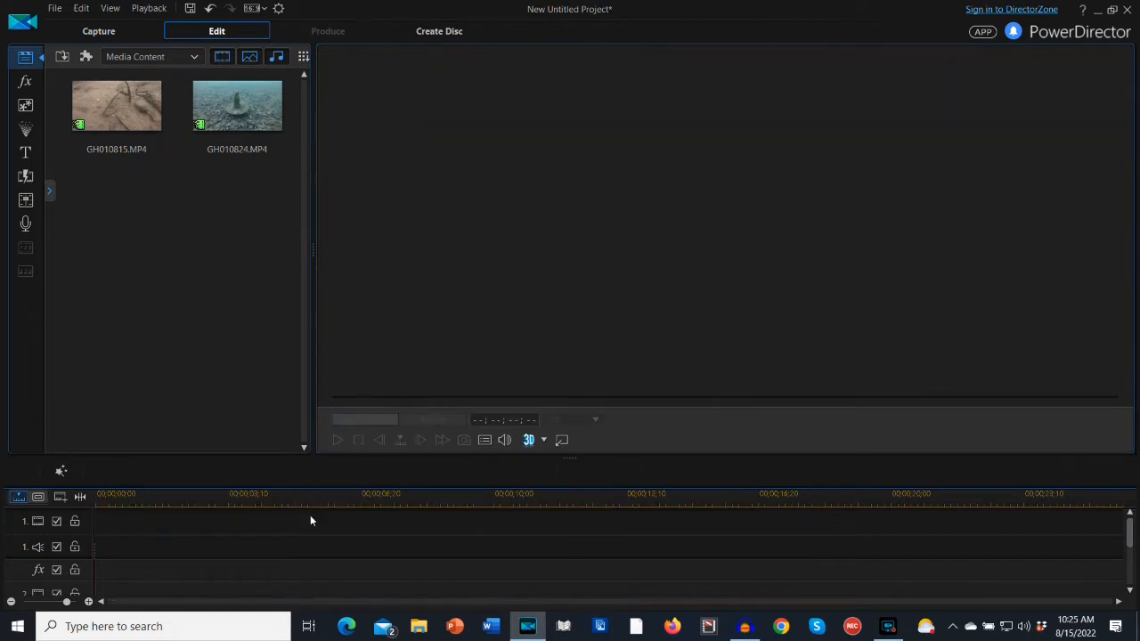
Step: Place GH010815.MP4 at the start of video track 1 and play the clip through
{"action": "left_click_drag", "start_coordinate": [112, 116], "coordinate": [100, 530]}
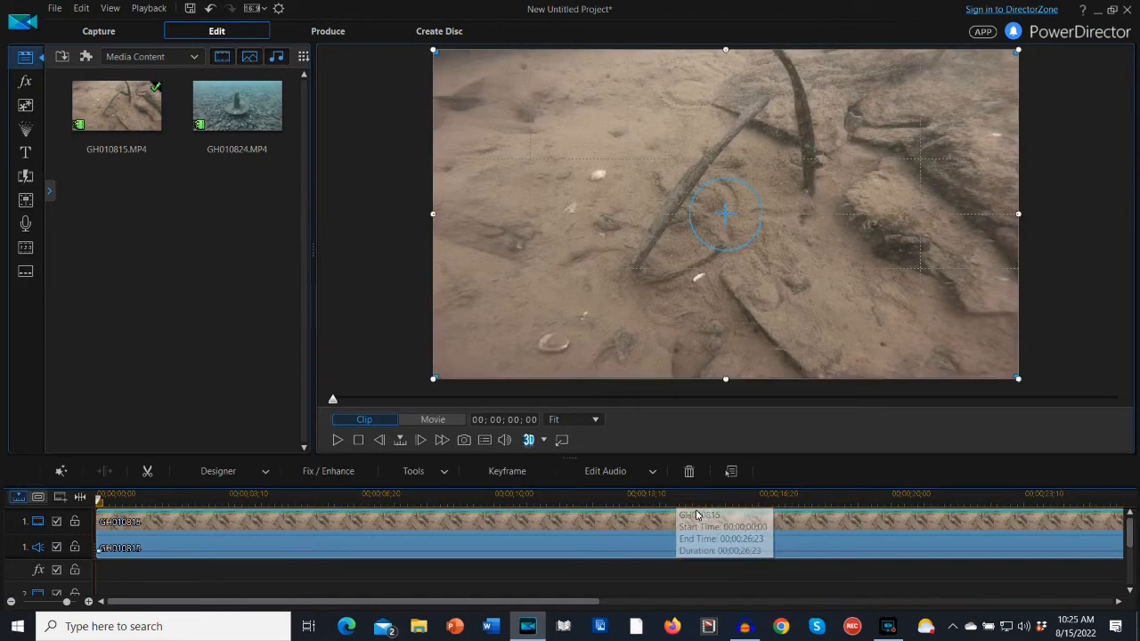
{"action": "left_click_drag", "start_coordinate": [611, 503], "coordinate": [509, 507]}
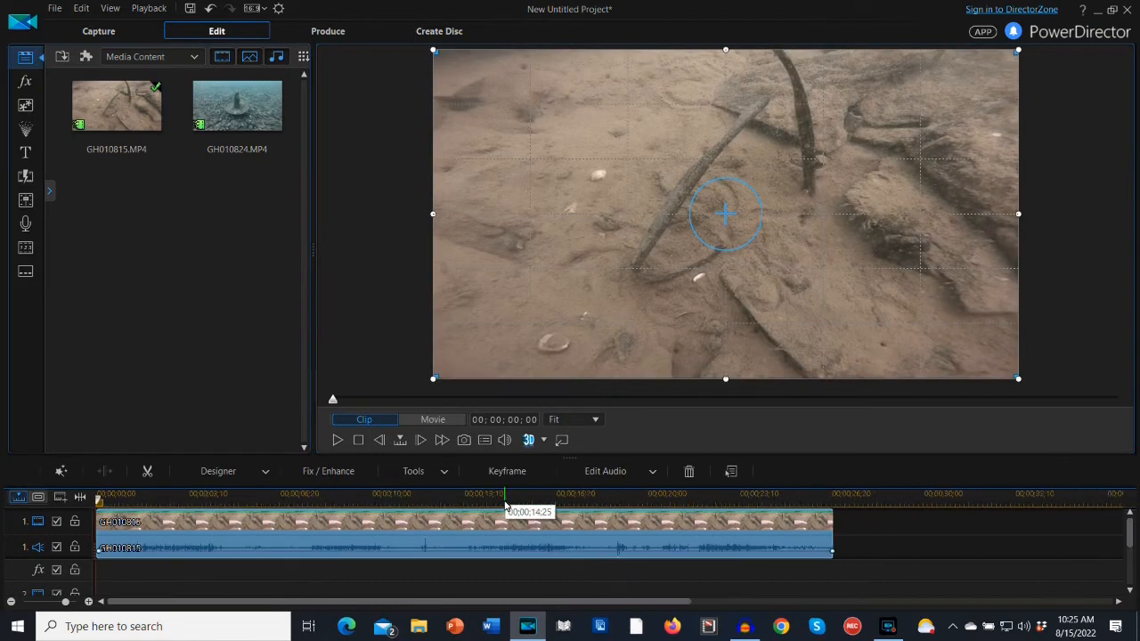
{"action": "left_click", "coordinate": [338, 440]}
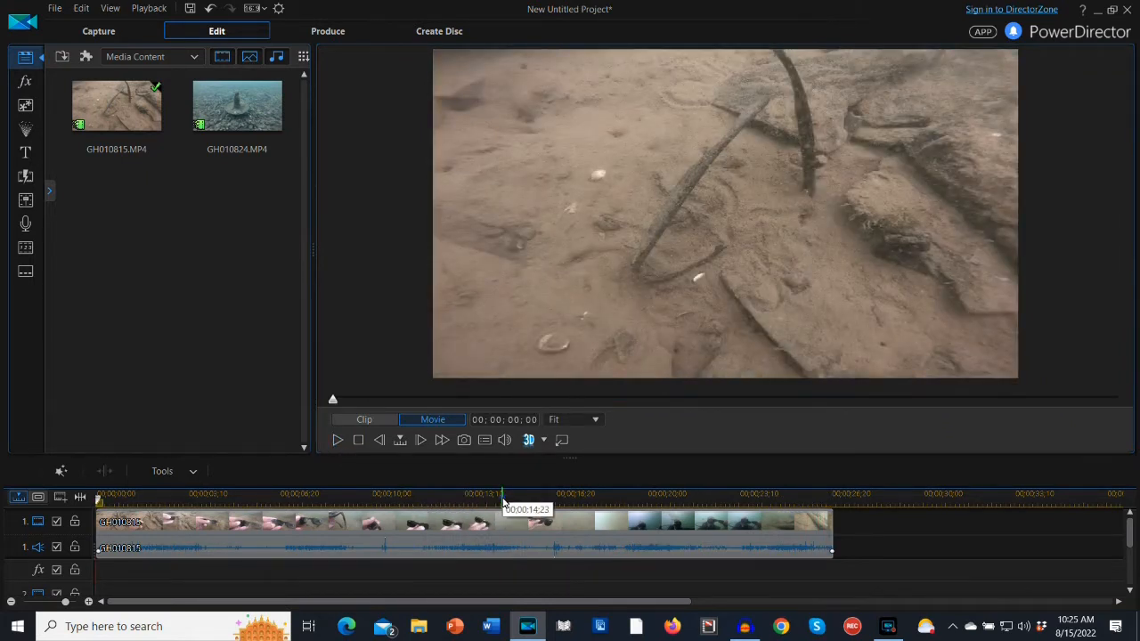
Step: Find the end of the sunglasses shot in the GH010815 clip and split the clip at 00;00;16;14
{"action": "left_click", "coordinate": [502, 496]}
{"action": "left_click", "coordinate": [336, 442]}
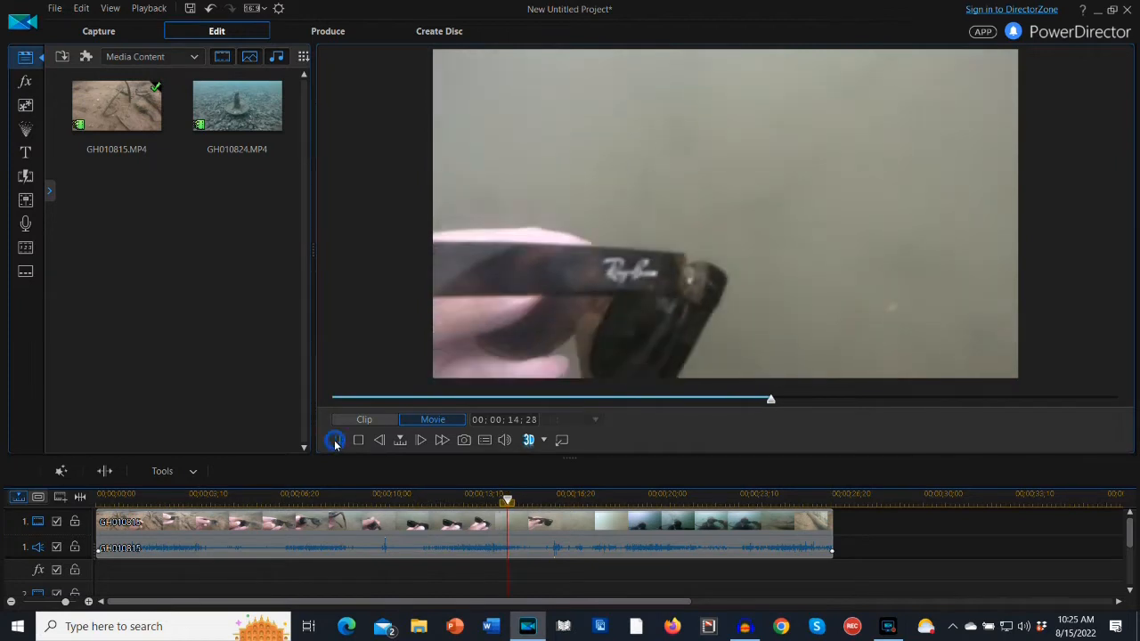
{"action": "left_click", "coordinate": [337, 442]}
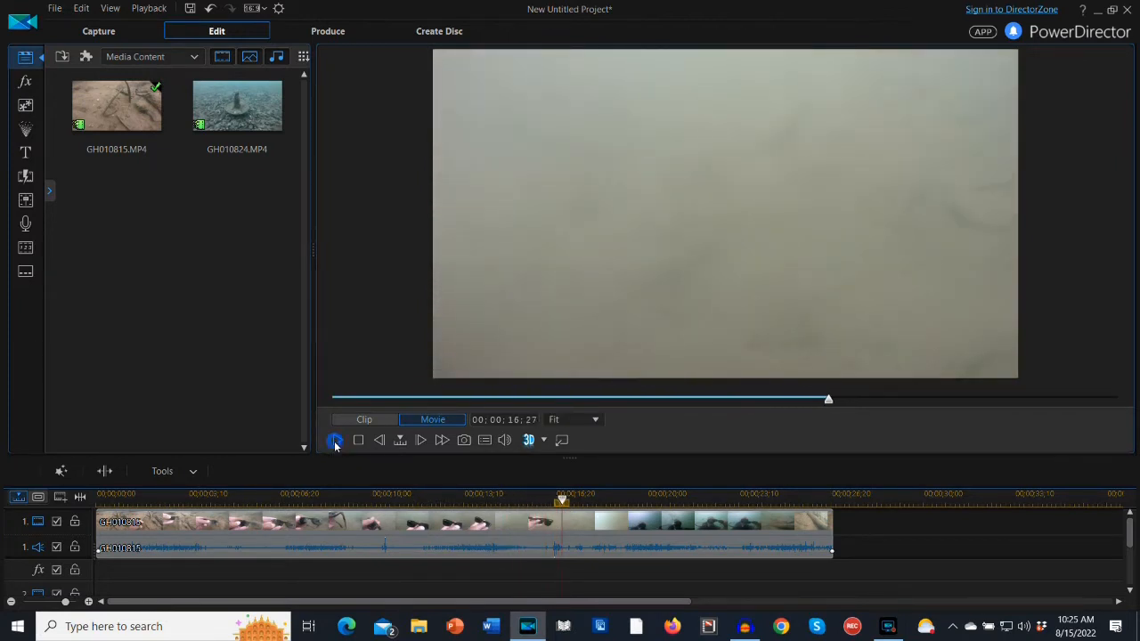
{"action": "left_click", "coordinate": [336, 442]}
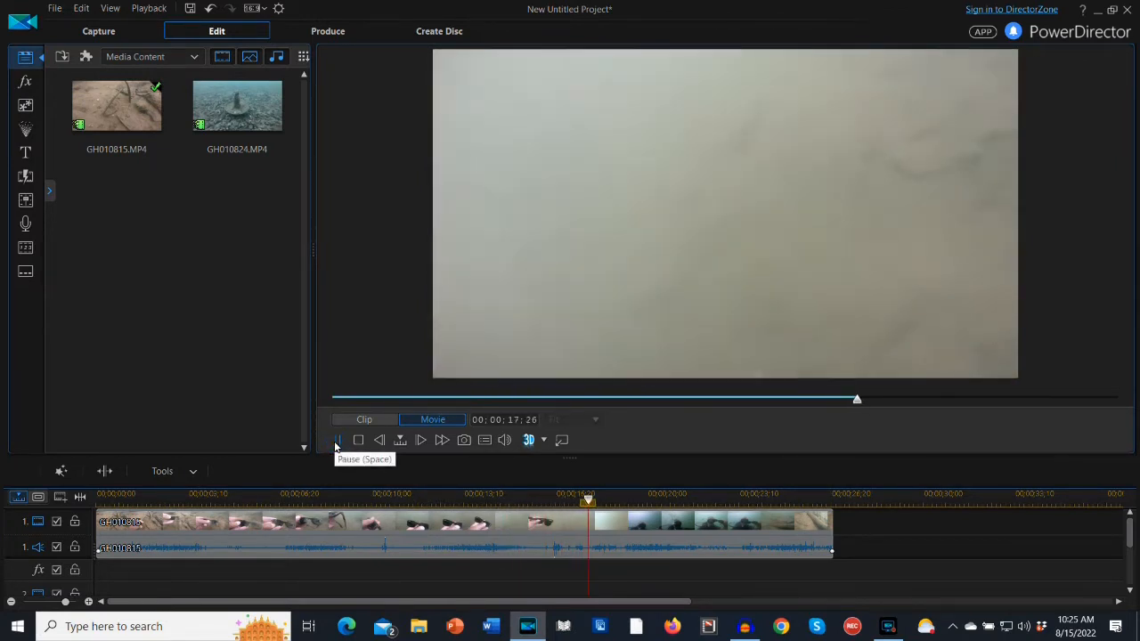
{"action": "left_click", "coordinate": [337, 443]}
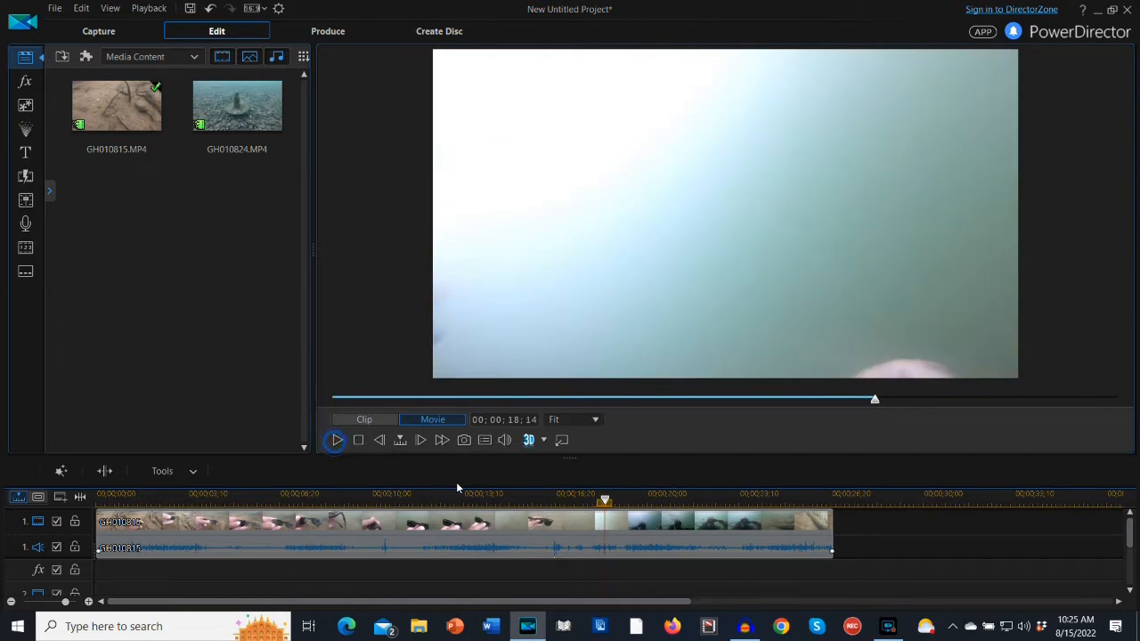
{"action": "left_click", "coordinate": [533, 499]}
{"action": "left_click", "coordinate": [337, 442]}
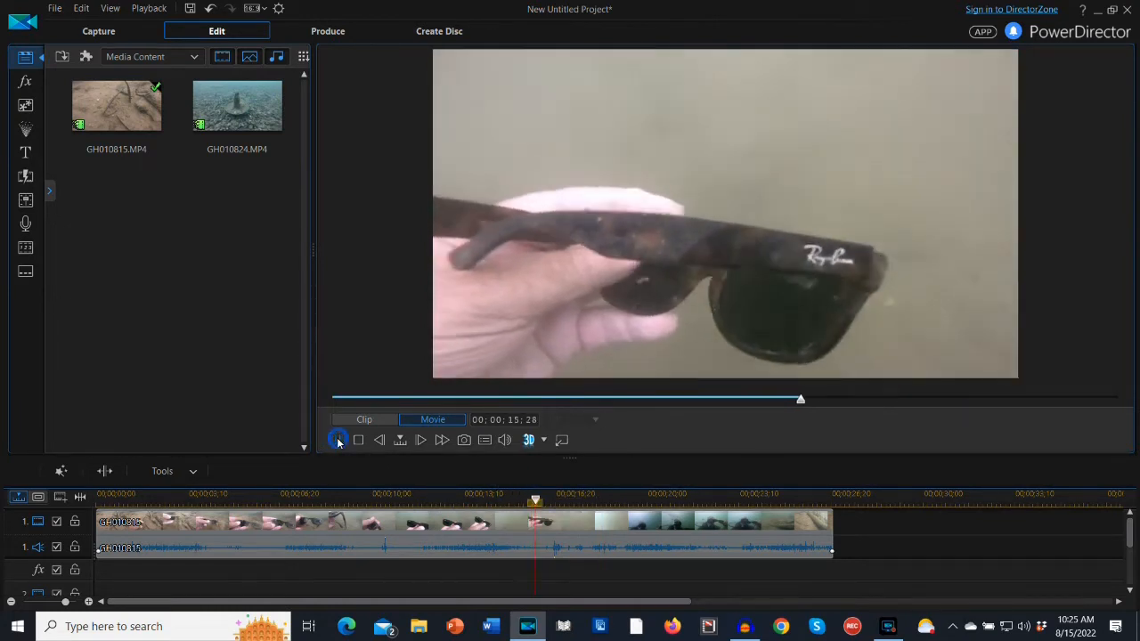
{"action": "left_click", "coordinate": [338, 441]}
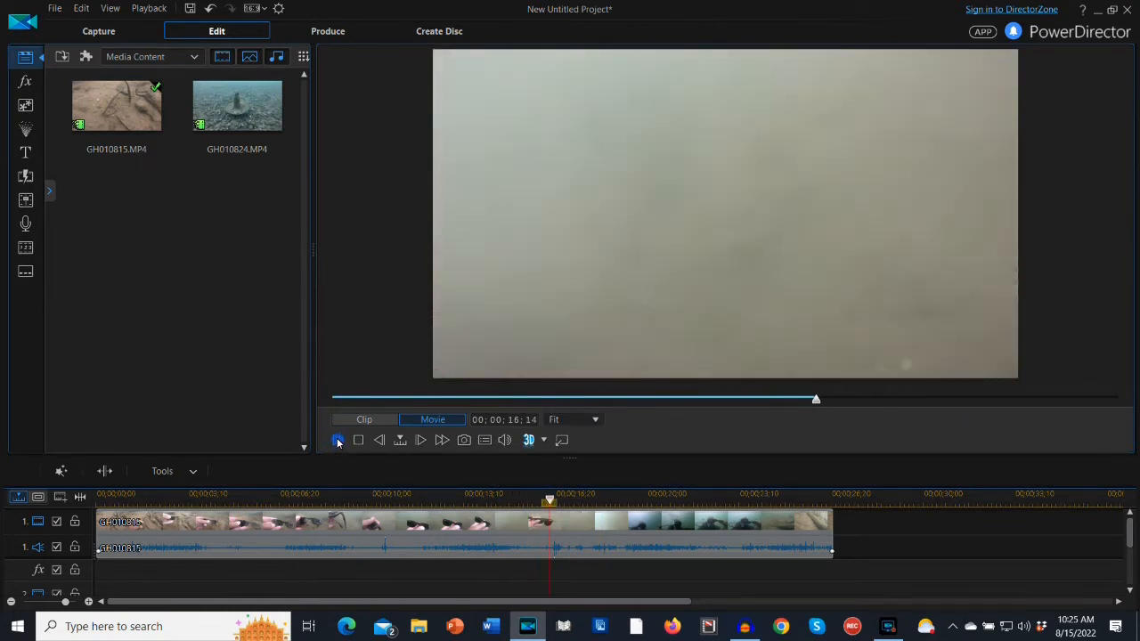
{"action": "left_click", "coordinate": [100, 473]}
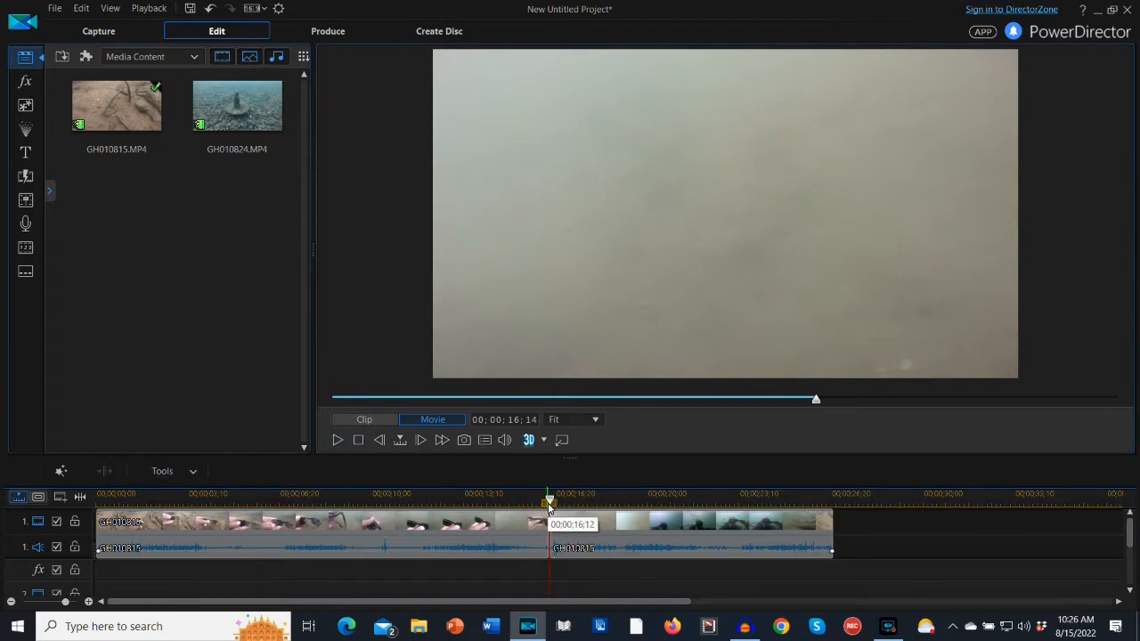
Step: Split the GH010815 clip again at 00;00;20;12 and remove the middle segment, leaving a gap
{"action": "left_click_drag", "start_coordinate": [549, 506], "coordinate": [659, 501]}
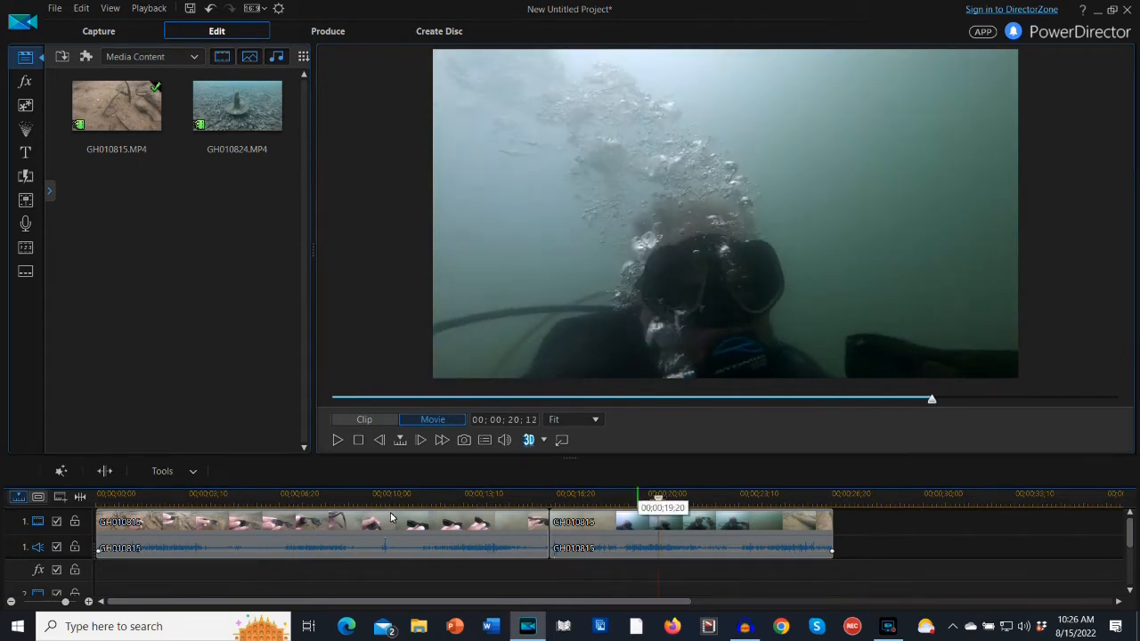
{"action": "left_click", "coordinate": [103, 475]}
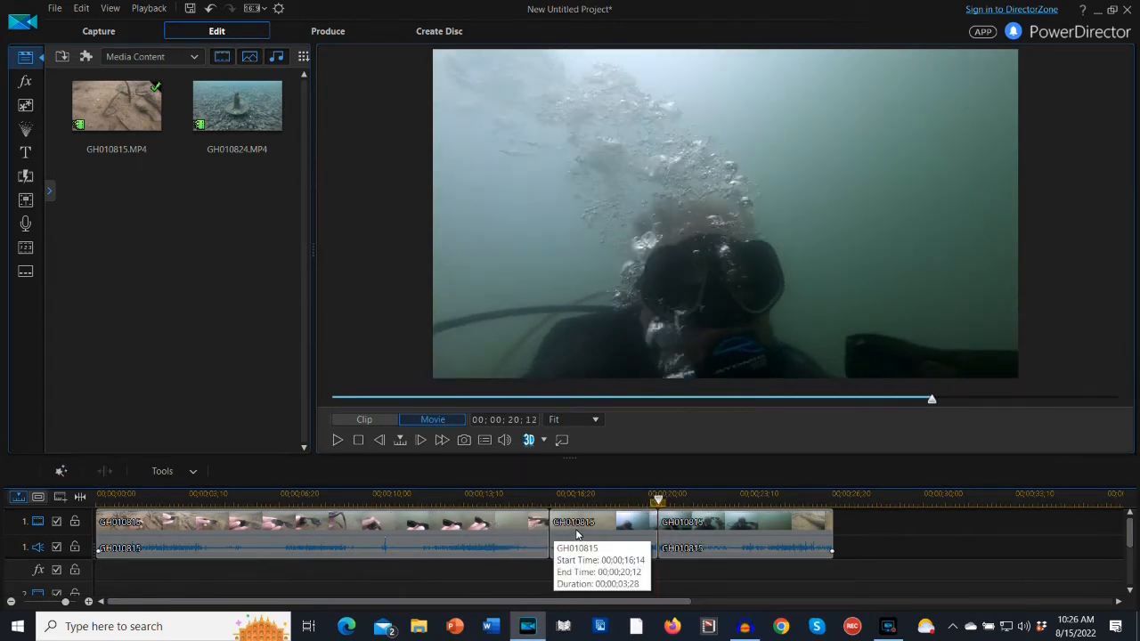
{"action": "left_click", "coordinate": [575, 533]}
{"action": "key", "text": "Delete"}
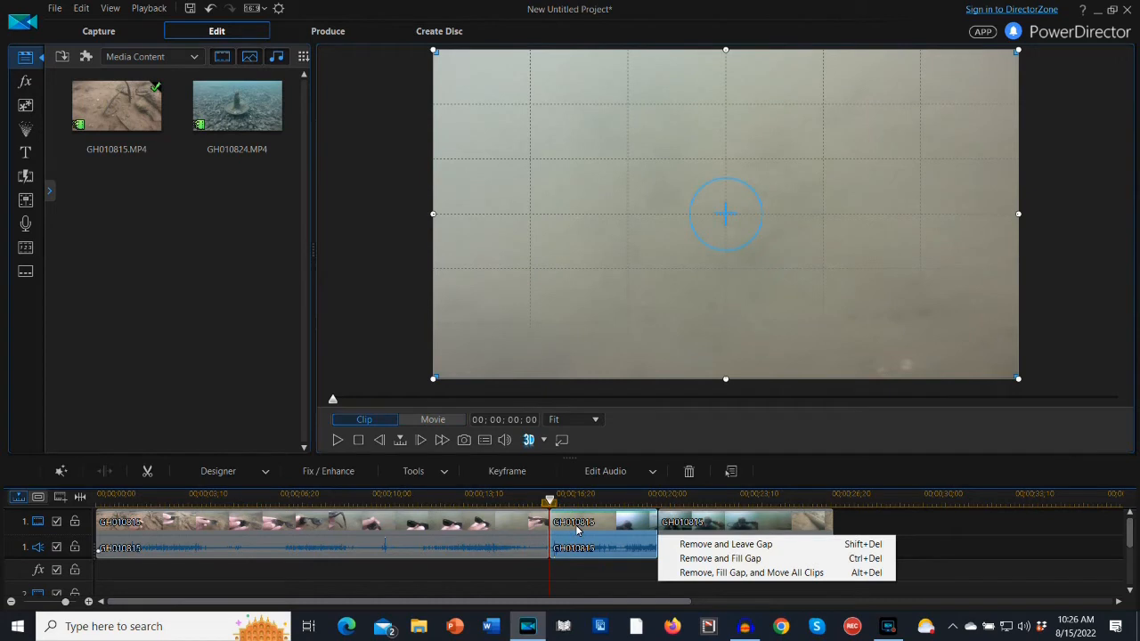
{"action": "left_click", "coordinate": [678, 544]}
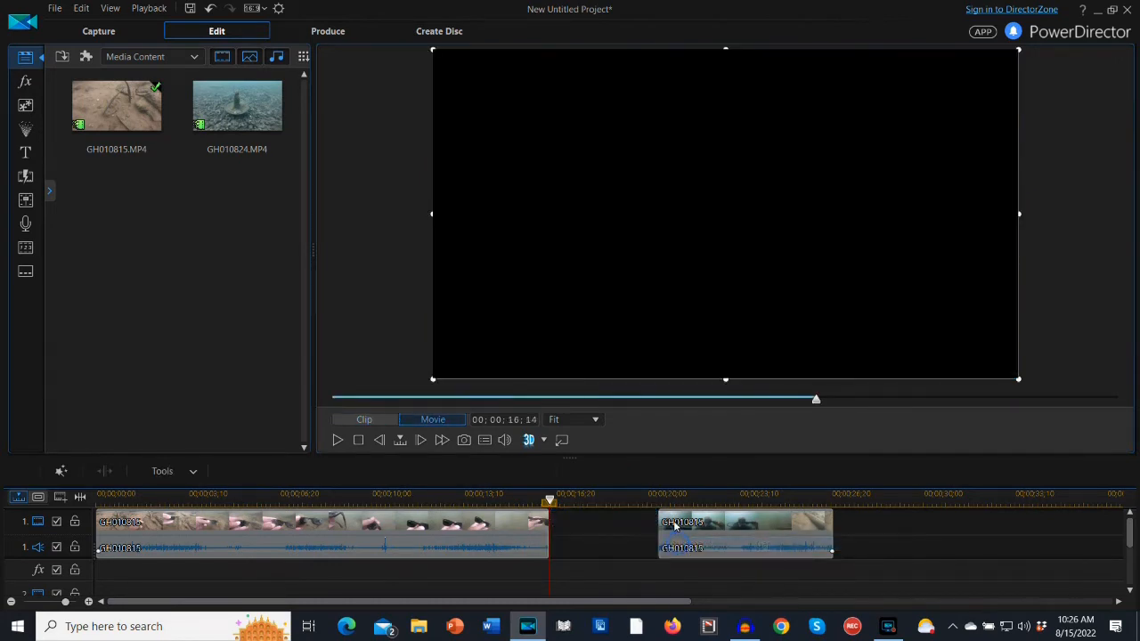
Step: Move the second GH010815 segment back over the end of the first one and join the two with a crossfade
{"action": "left_click", "coordinate": [558, 530]}
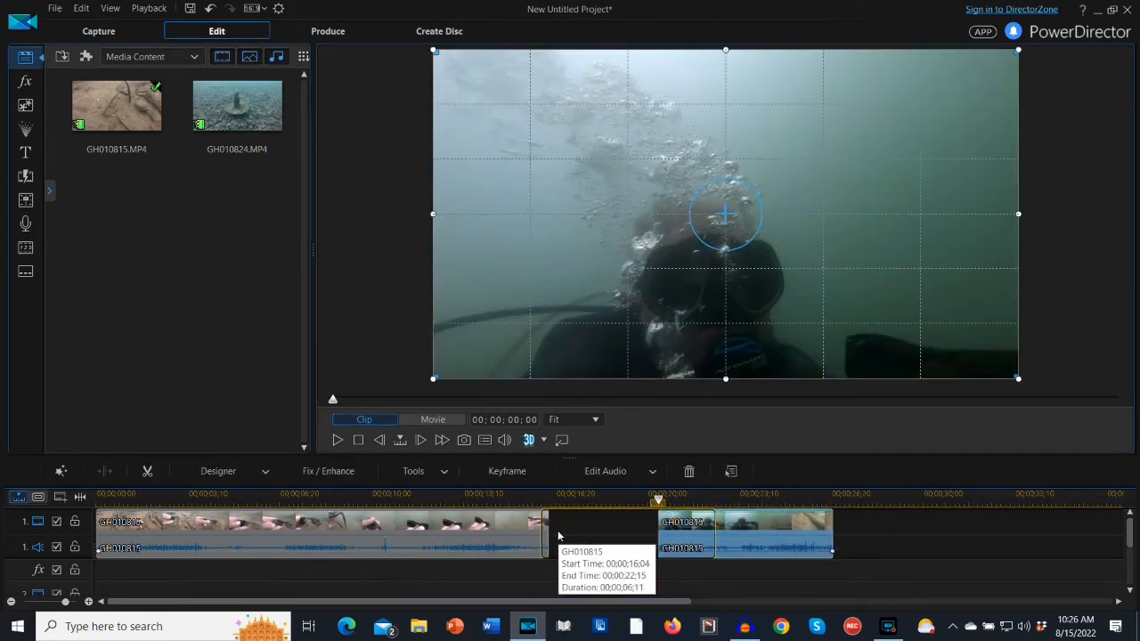
{"action": "left_click_drag", "start_coordinate": [554, 535], "coordinate": [554, 534]}
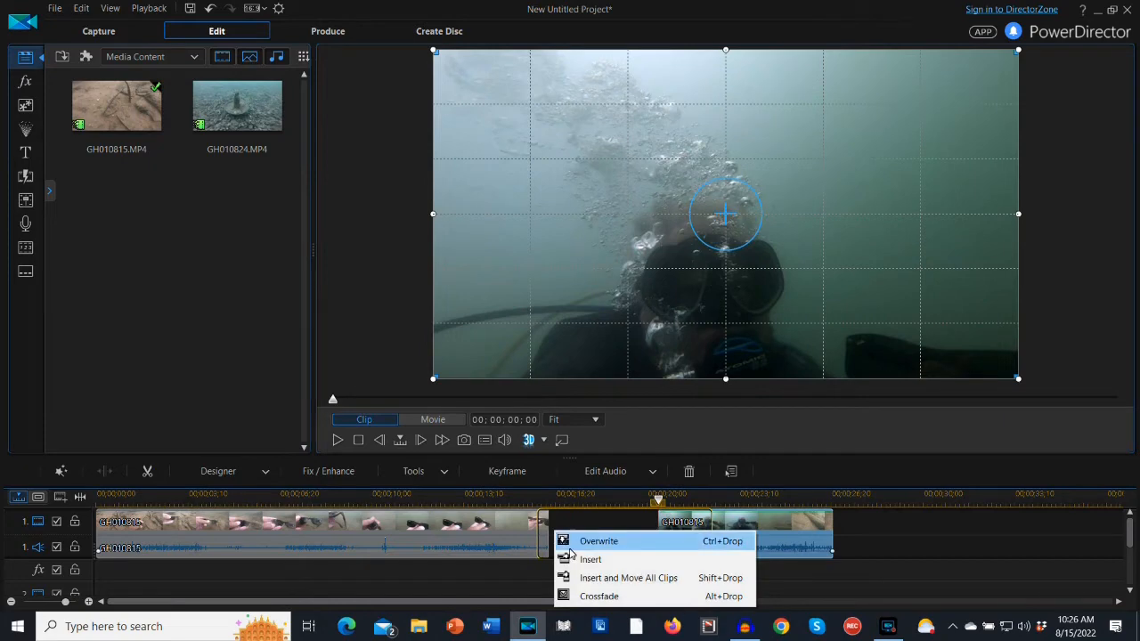
{"action": "left_click", "coordinate": [588, 593]}
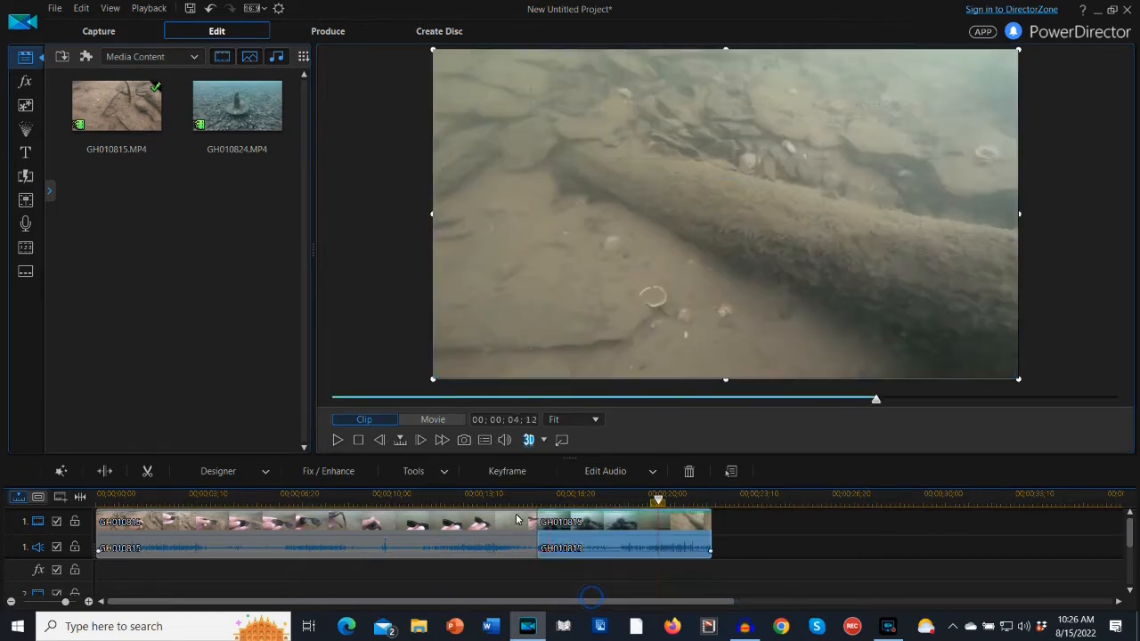
Step: Play past the crossfade to the end of the diver's shot, split the clip at 00;00;18;25 and delete the remainder
{"action": "left_click", "coordinate": [504, 495]}
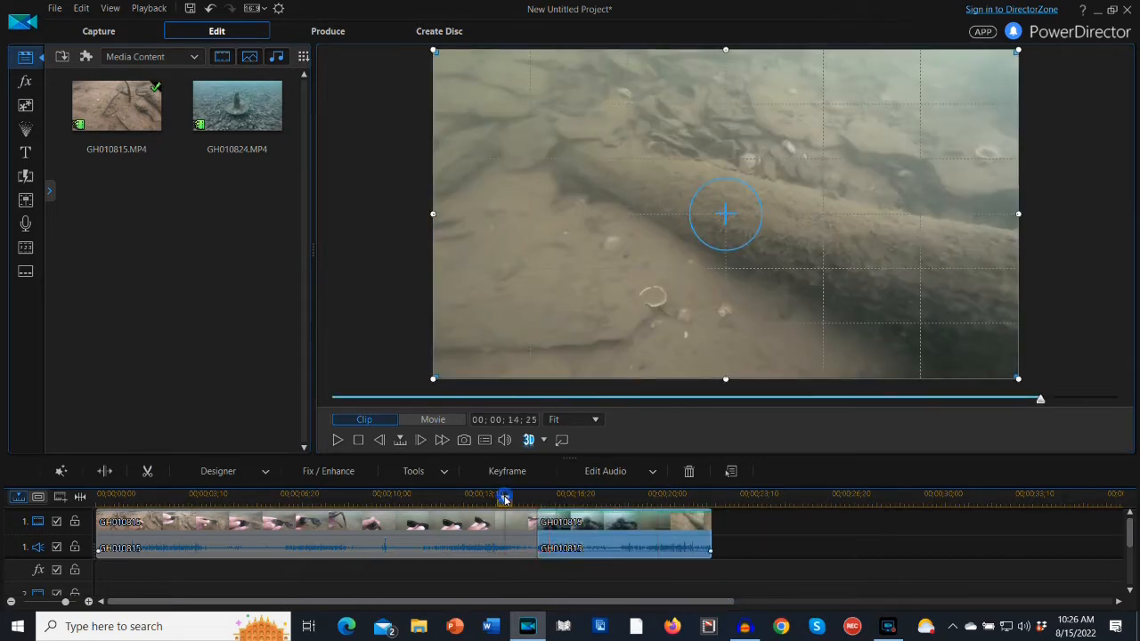
{"action": "left_click", "coordinate": [339, 439]}
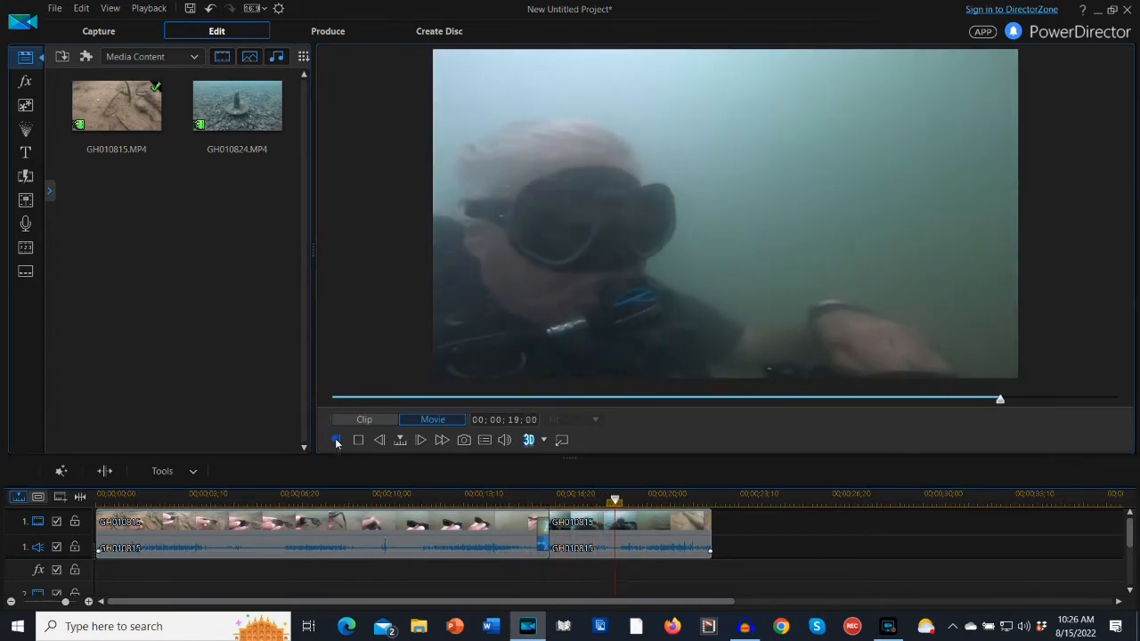
{"action": "left_click", "coordinate": [381, 440]}
{"action": "left_click", "coordinate": [382, 440]}
{"action": "left_click", "coordinate": [381, 440]}
{"action": "left_click", "coordinate": [381, 440]}
{"action": "left_click", "coordinate": [381, 440]}
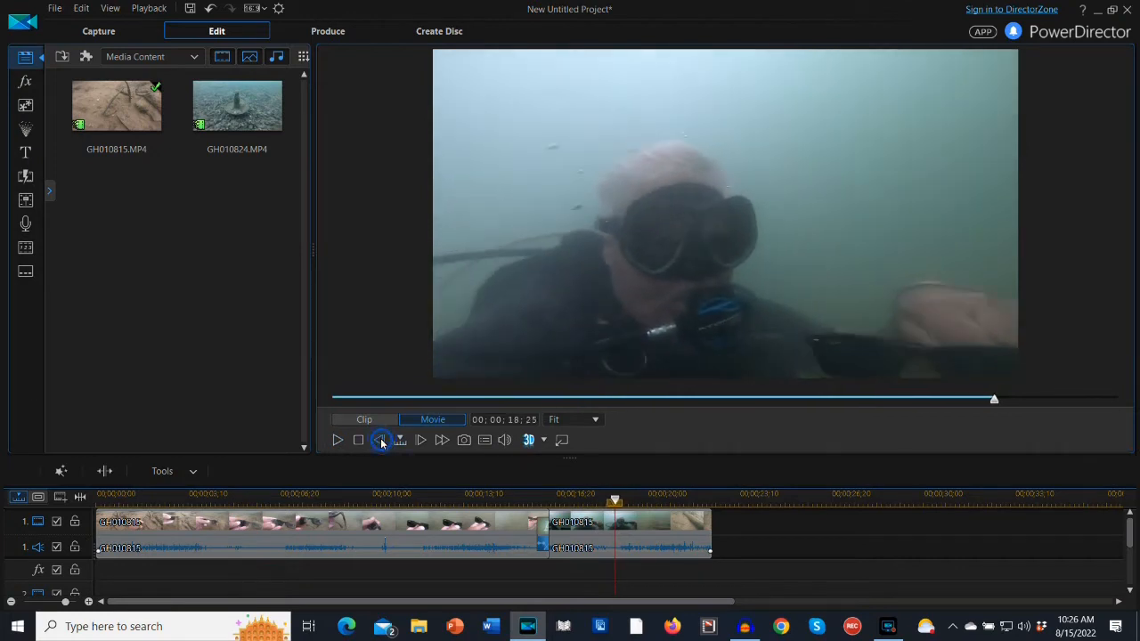
{"action": "left_click", "coordinate": [105, 472]}
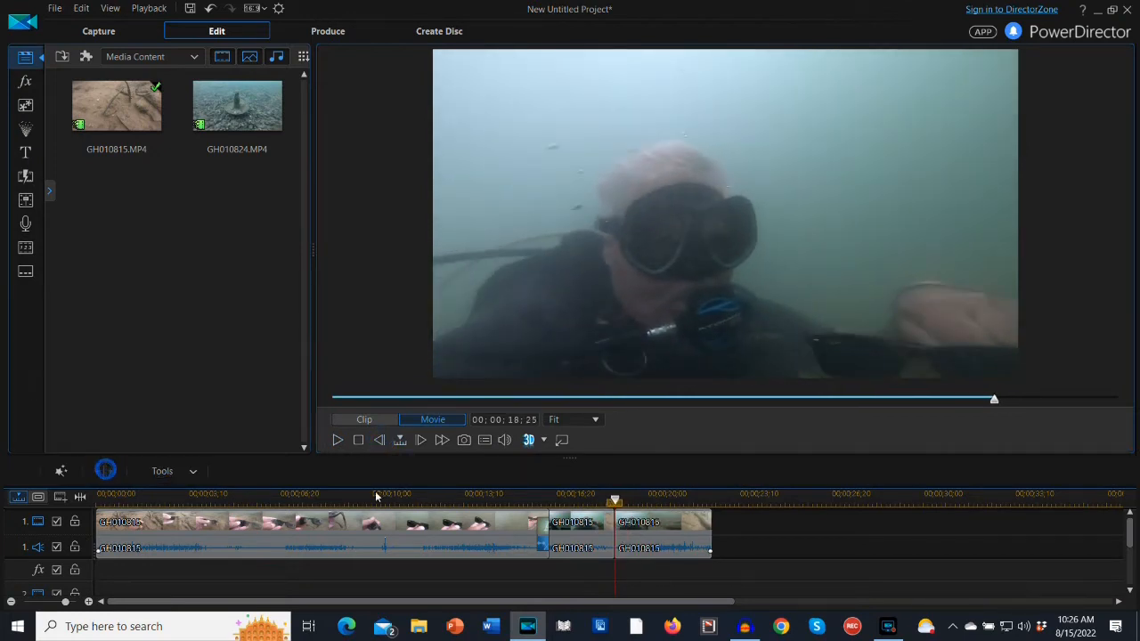
{"action": "left_click", "coordinate": [653, 537]}
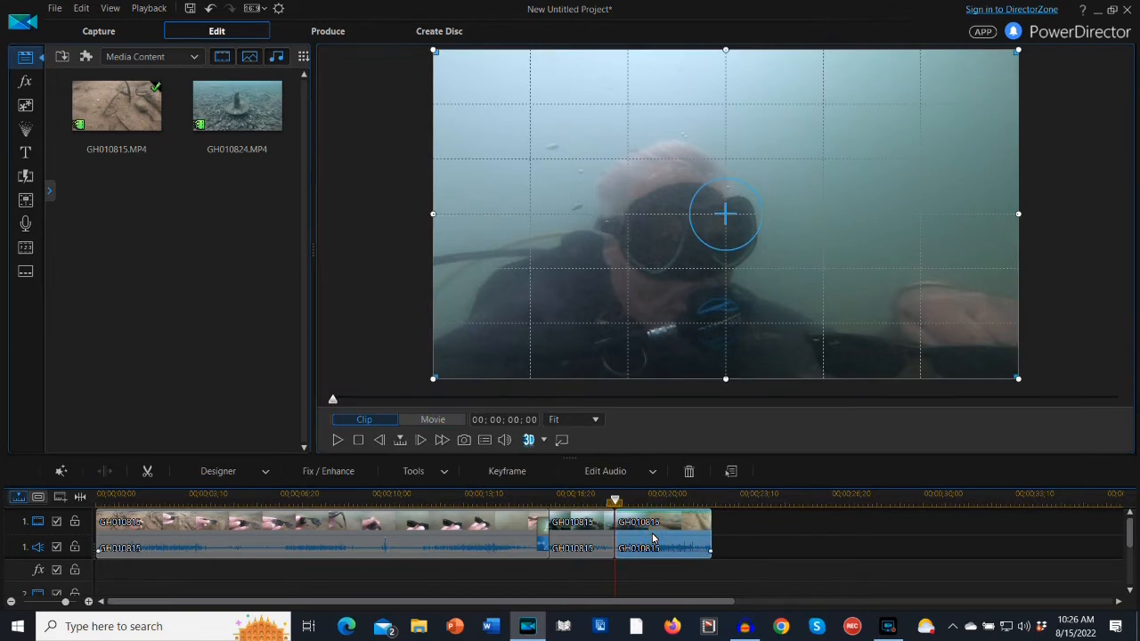
{"action": "key", "text": "Delete"}
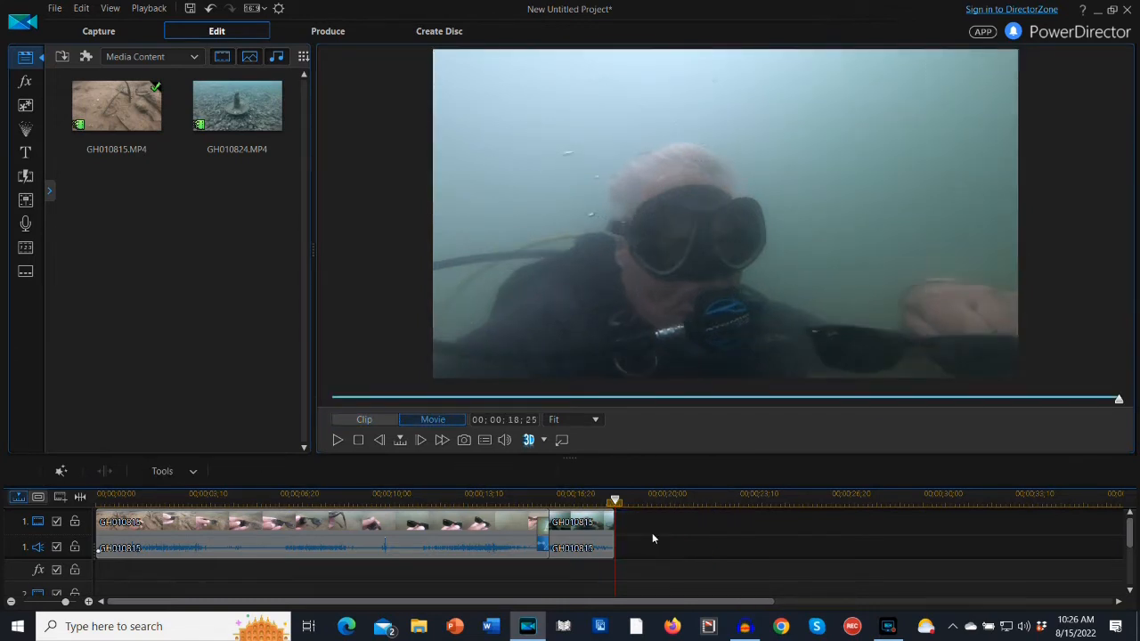
Step: Produce the timeline's sound as a waveform audio file named 10815.wav in the CAPTURE folder
{"action": "left_click", "coordinate": [329, 33]}
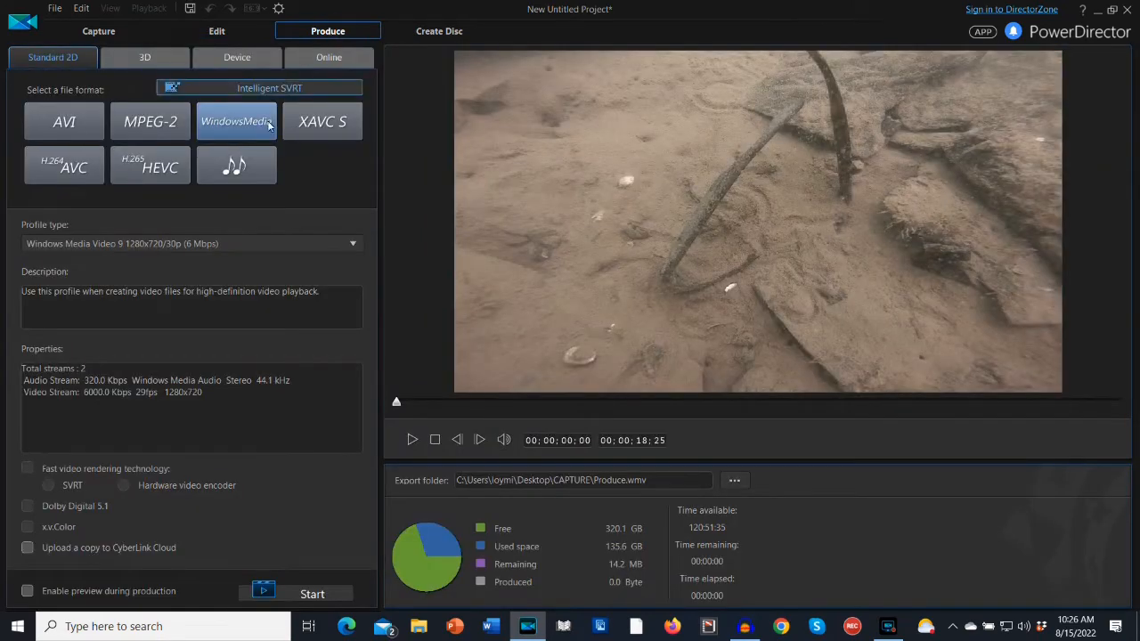
{"action": "left_click", "coordinate": [247, 167]}
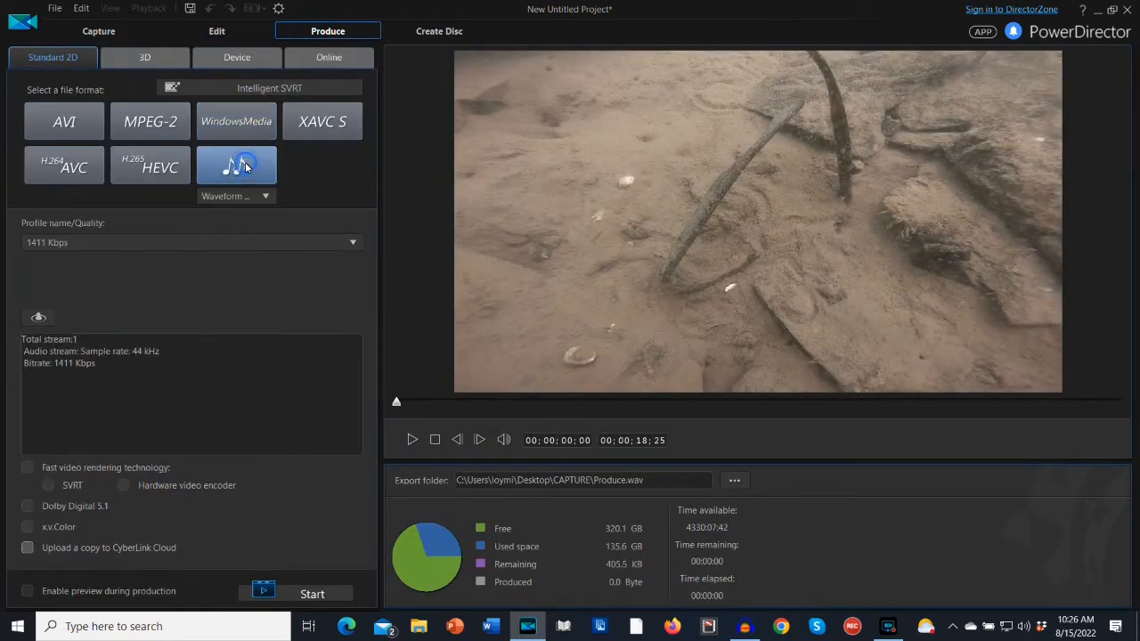
{"action": "left_click", "coordinate": [625, 481]}
{"action": "key", "text": "BackSpace"}
{"action": "key", "text": "BackSpace"}
{"action": "key", "text": "BackSpace"}
{"action": "key", "text": "BackSpace"}
{"action": "key", "text": "BackSpace"}
{"action": "key", "text": "BackSpace"}
{"action": "key", "text": "BackSpace"}
{"action": "key", "text": "BackSpace"}
{"action": "type", "text": "10815."}
{"action": "left_click", "coordinate": [339, 593]}
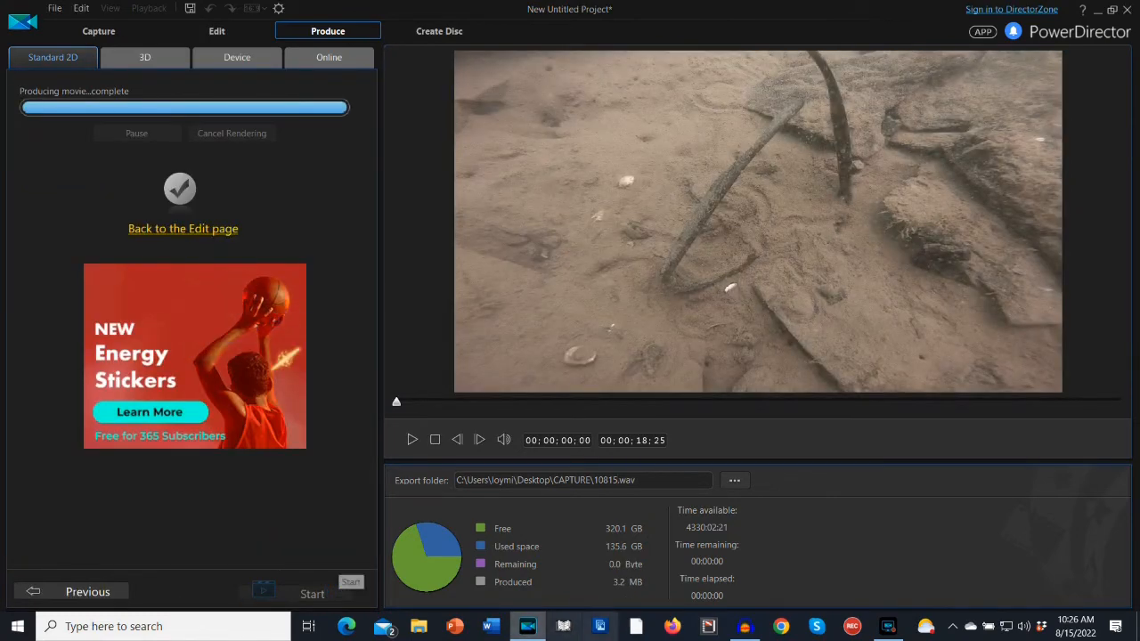
Step: Switch to Audacity and import the 10815.wav audio file
{"action": "left_click", "coordinate": [743, 631]}
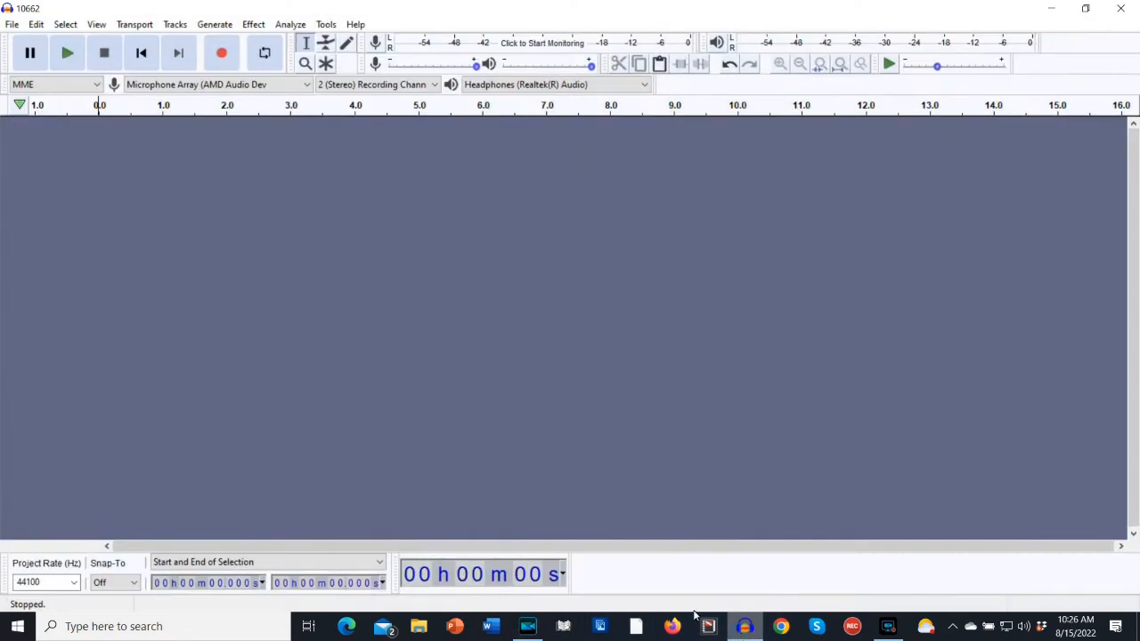
{"action": "left_click", "coordinate": [12, 27]}
{"action": "mouse_move", "coordinate": [41, 151]}
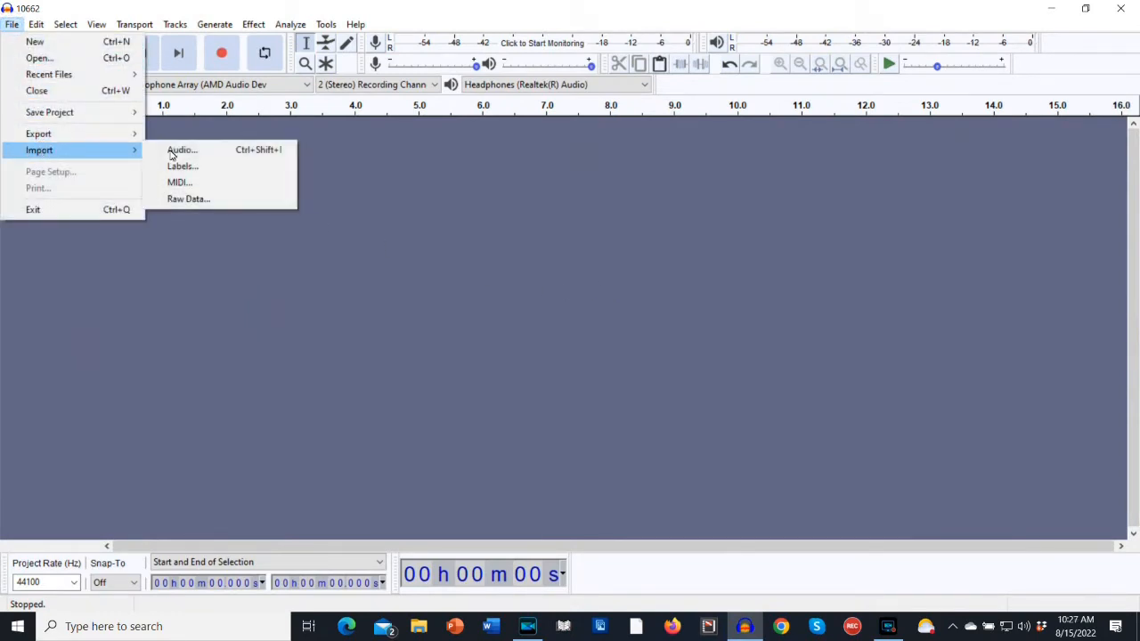
{"action": "left_click", "coordinate": [176, 150]}
{"action": "double_click", "coordinate": [231, 156]}
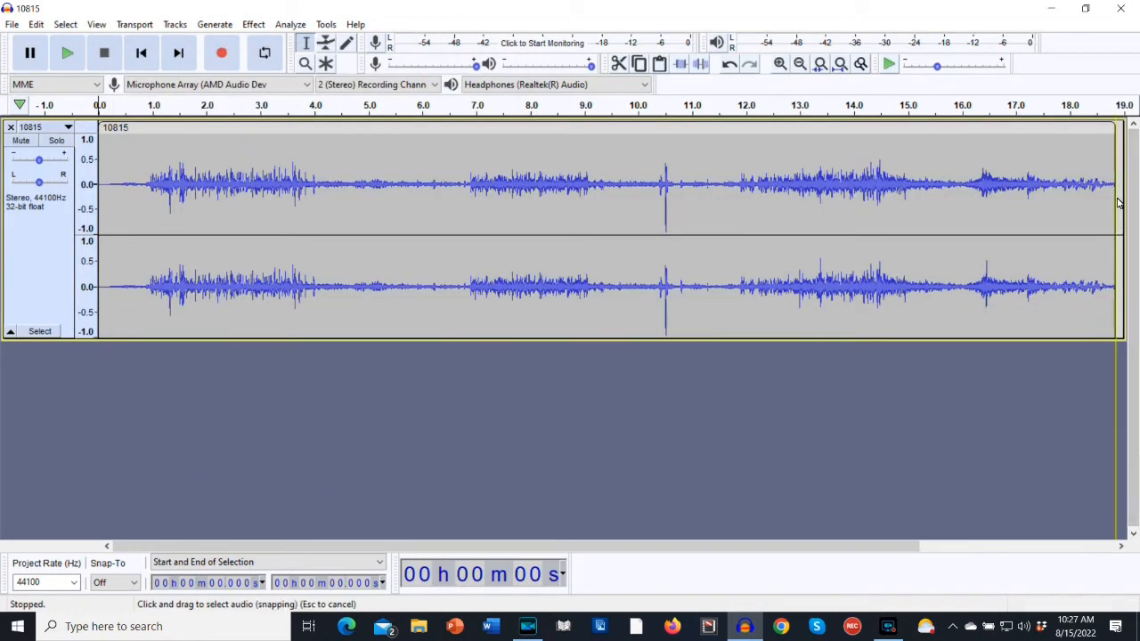
Step: Select the whole 10815 track and apply a soft Limiter at -10 dB with a 10 ms hold and no make-up gain
{"action": "left_click_drag", "start_coordinate": [1114, 191], "coordinate": [95, 261]}
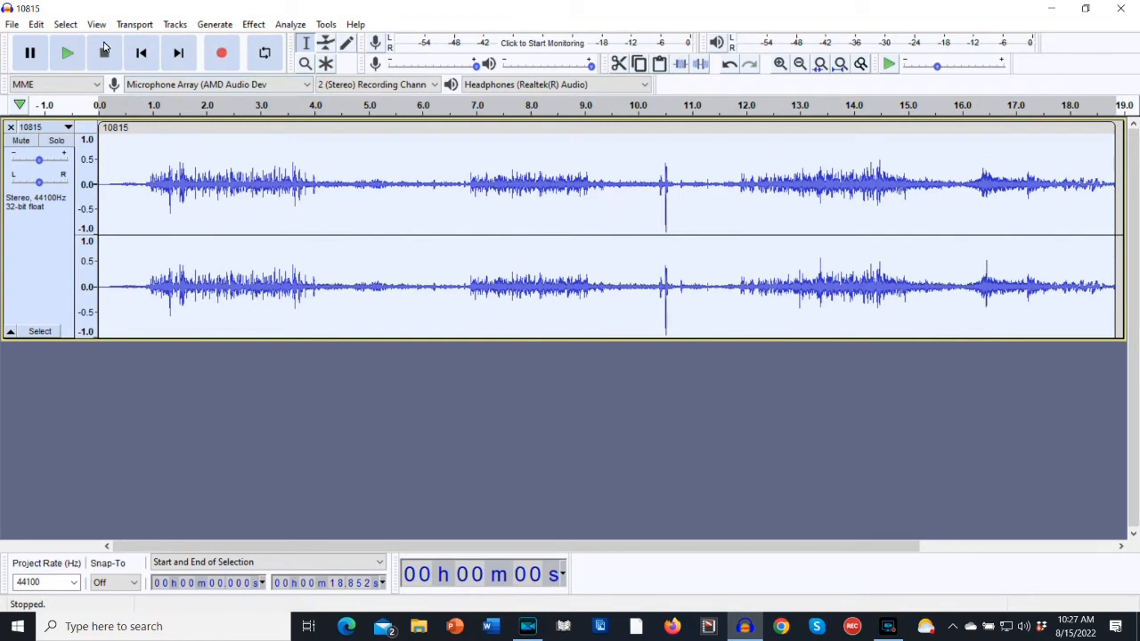
{"action": "left_click", "coordinate": [254, 24]}
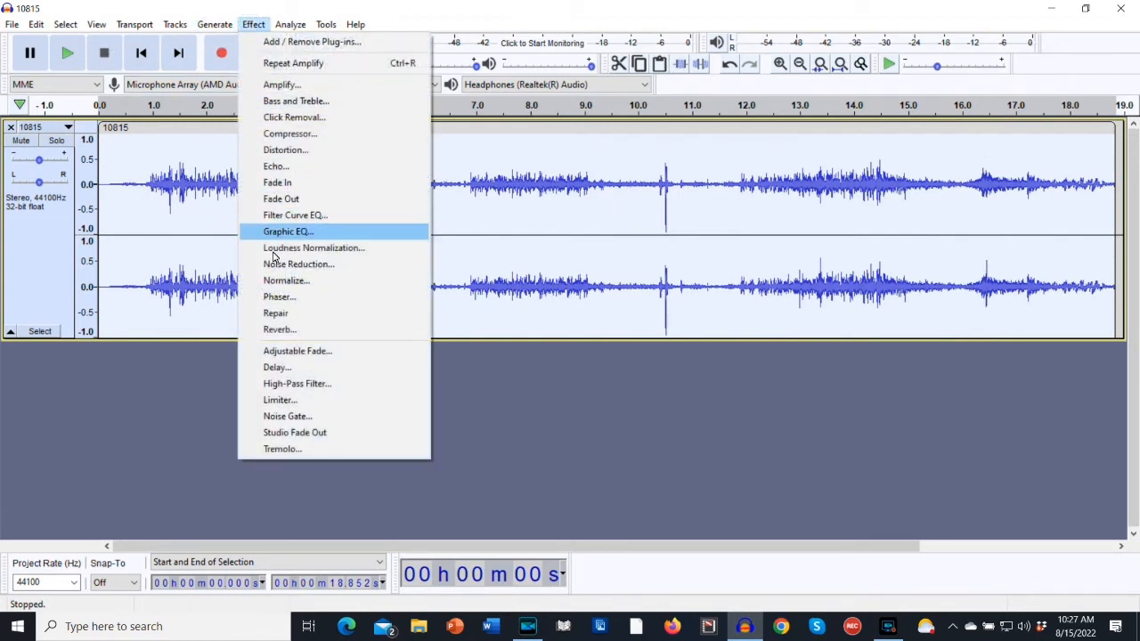
{"action": "left_click", "coordinate": [299, 400]}
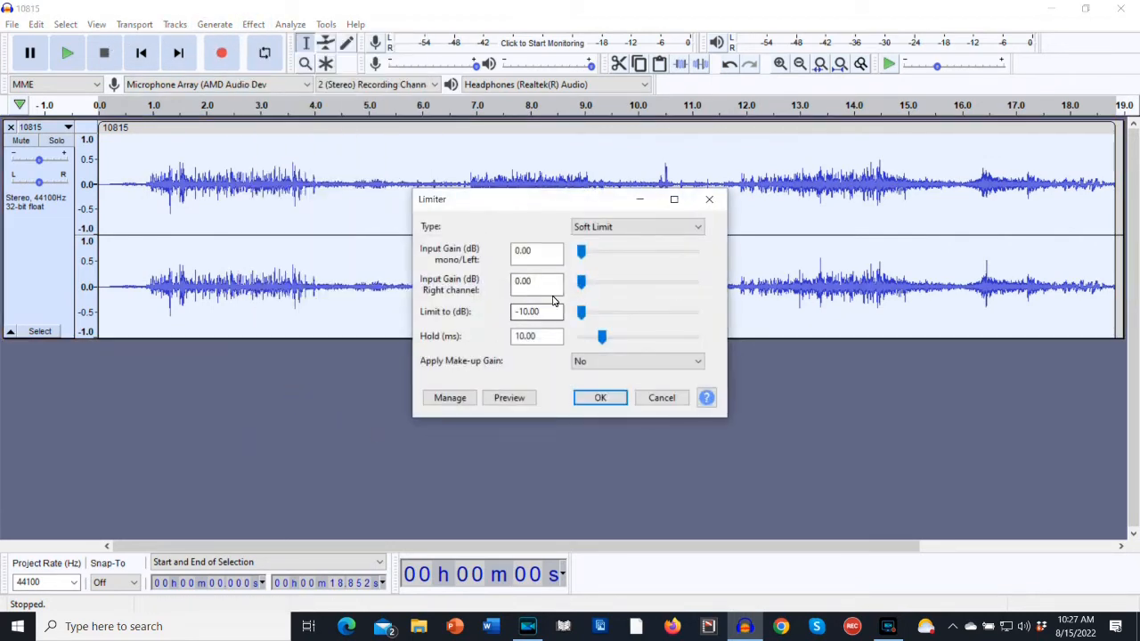
{"action": "left_click", "coordinate": [600, 398]}
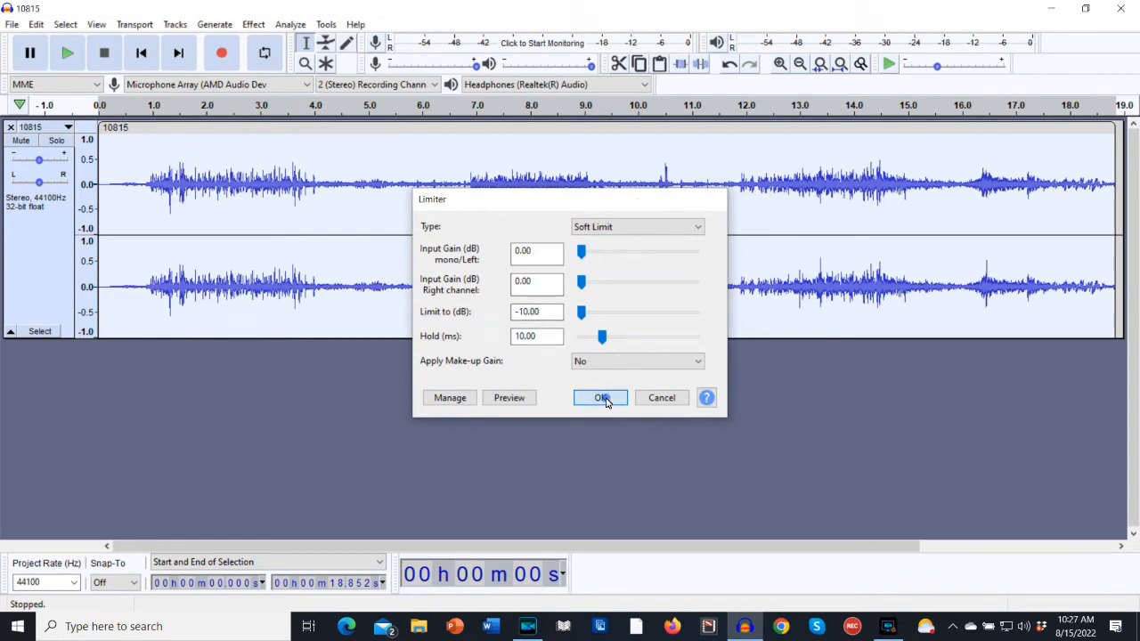
Step: Lower the volume of the whole 10815 track with the Amplify effect
{"action": "left_click", "coordinate": [253, 25]}
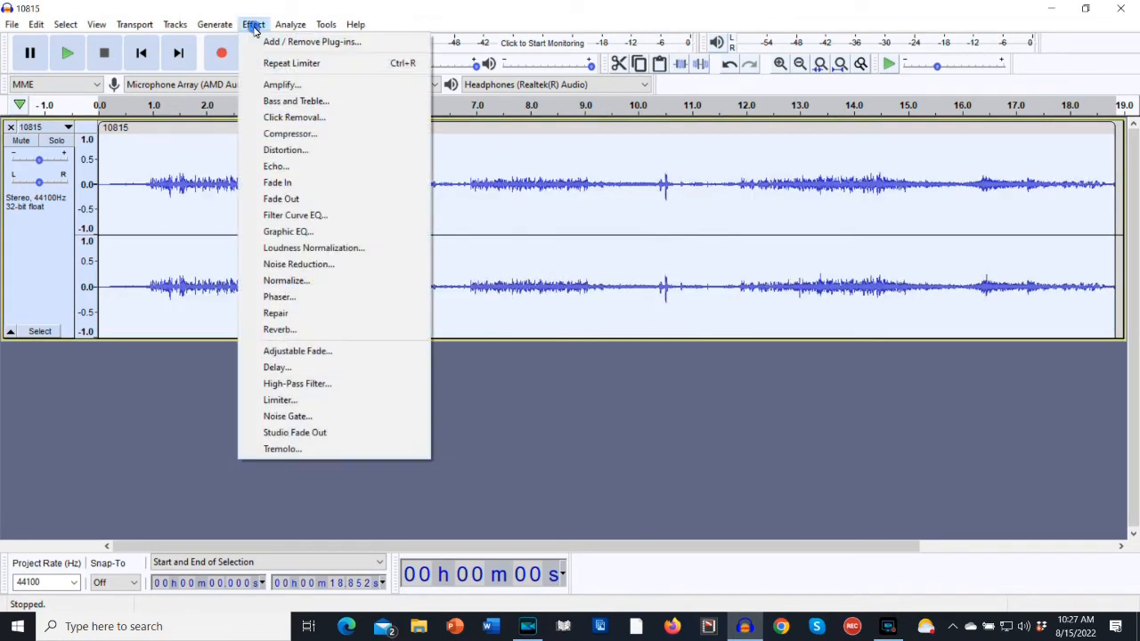
{"action": "left_click", "coordinate": [277, 84]}
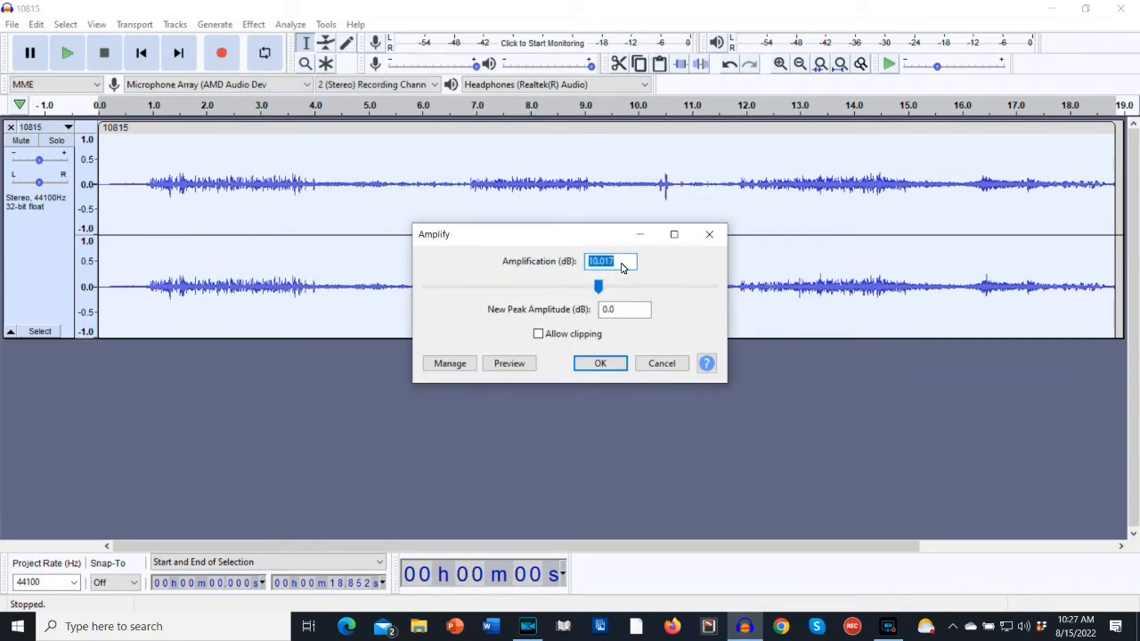
{"action": "key", "text": "Return"}
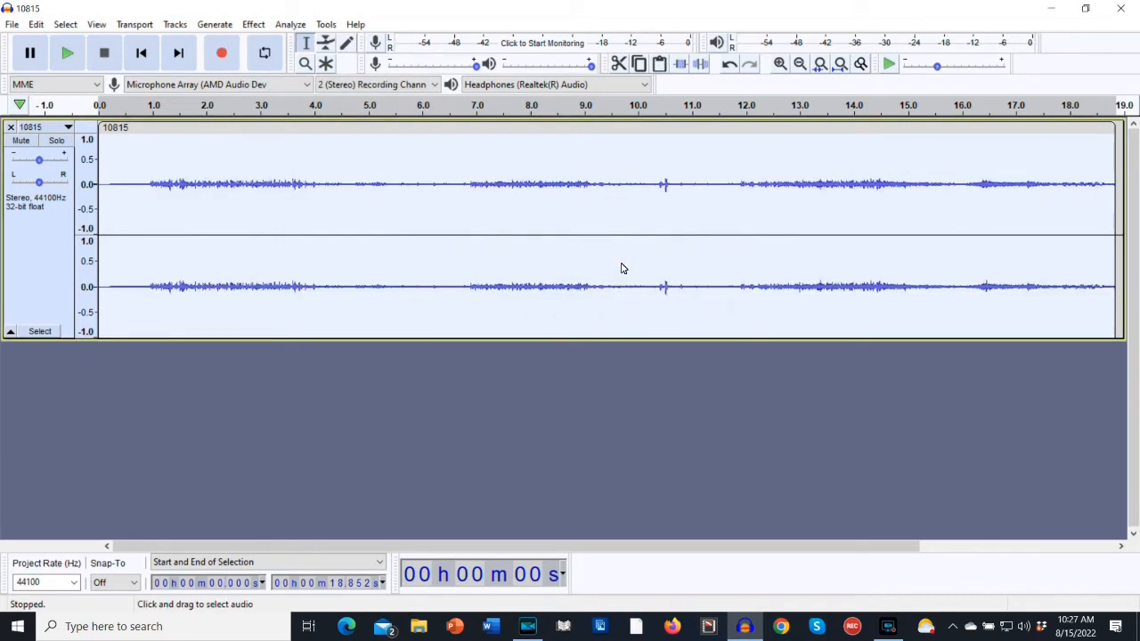
Step: Export the processed audio as an MP3 named 10815 b in the CAPTURE folder with blank metadata tags, and close the track
{"action": "left_click", "coordinate": [12, 24]}
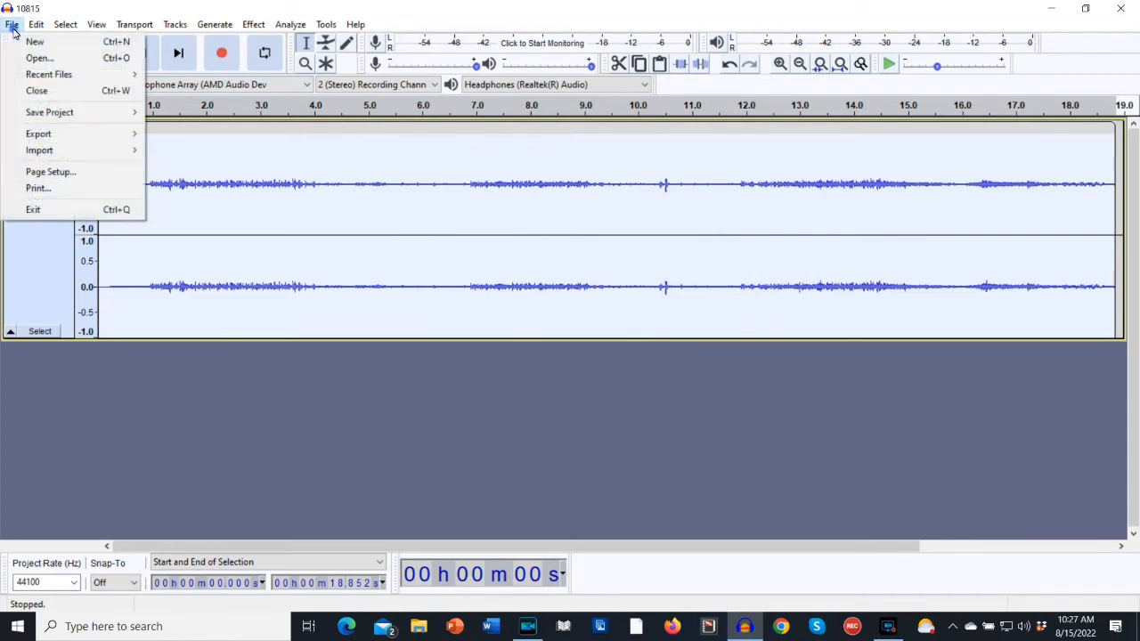
{"action": "left_click", "coordinate": [178, 149]}
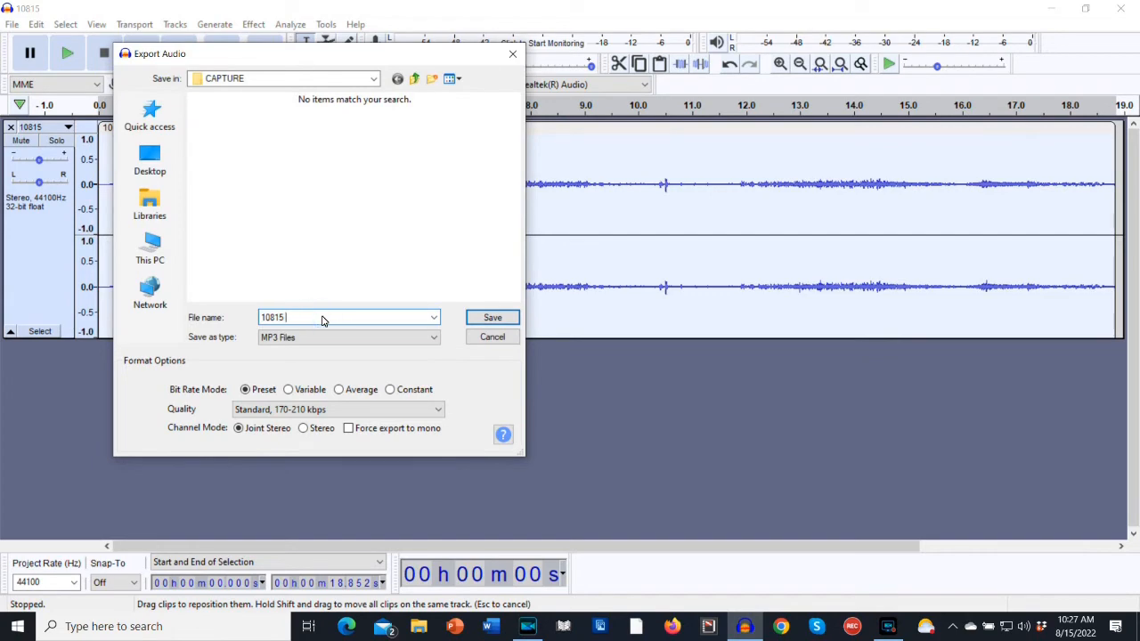
{"action": "left_click", "coordinate": [473, 323]}
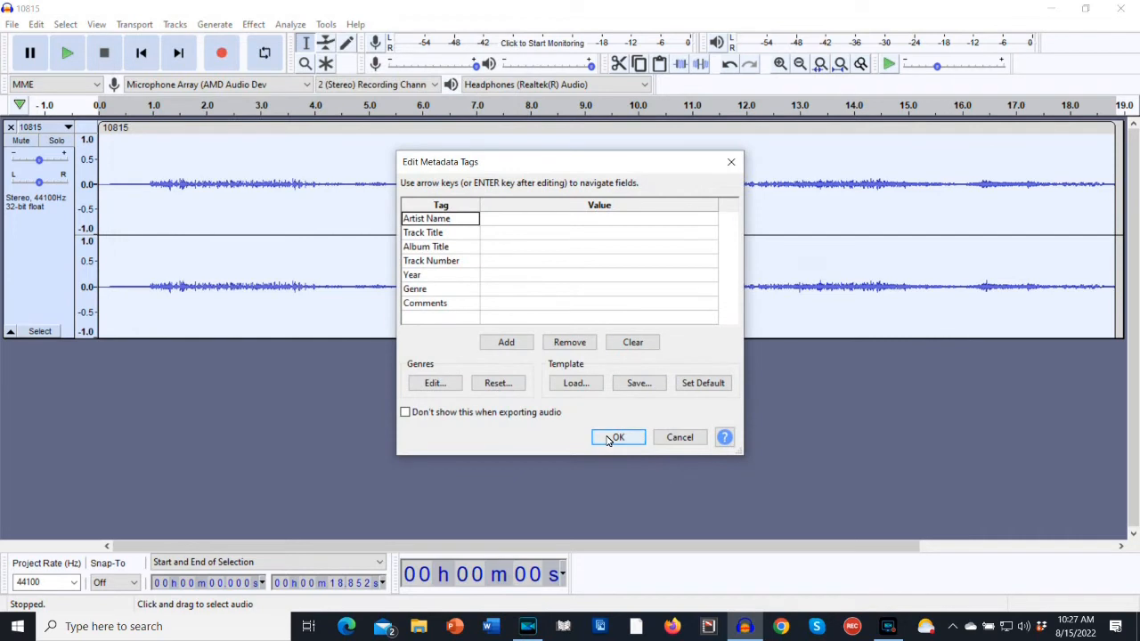
{"action": "left_click", "coordinate": [615, 437]}
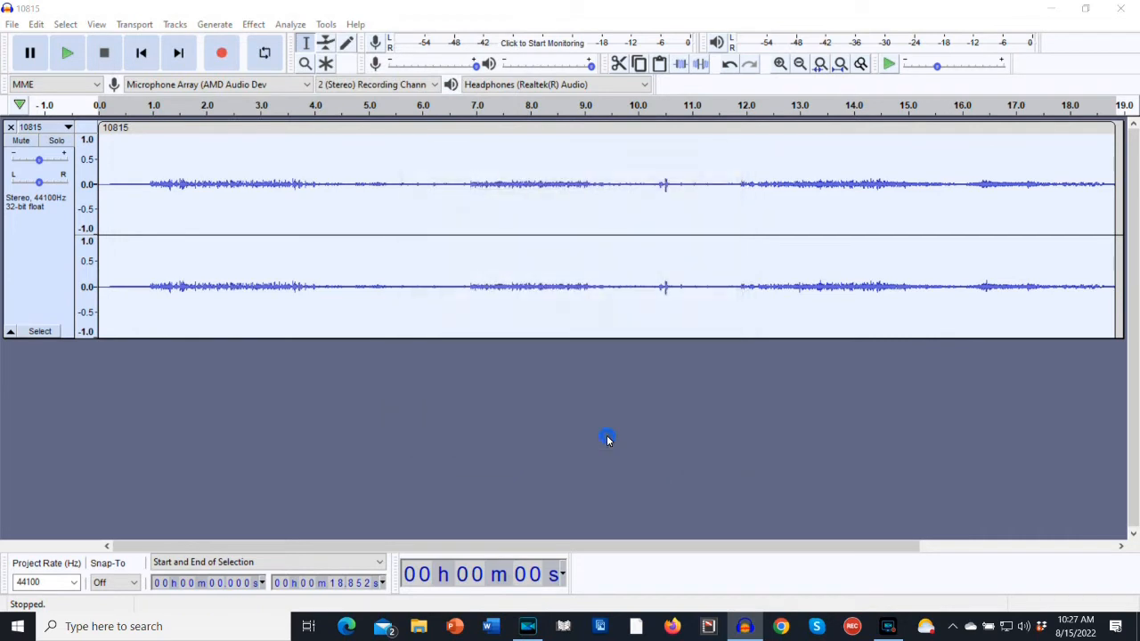
{"action": "left_click", "coordinate": [11, 129]}
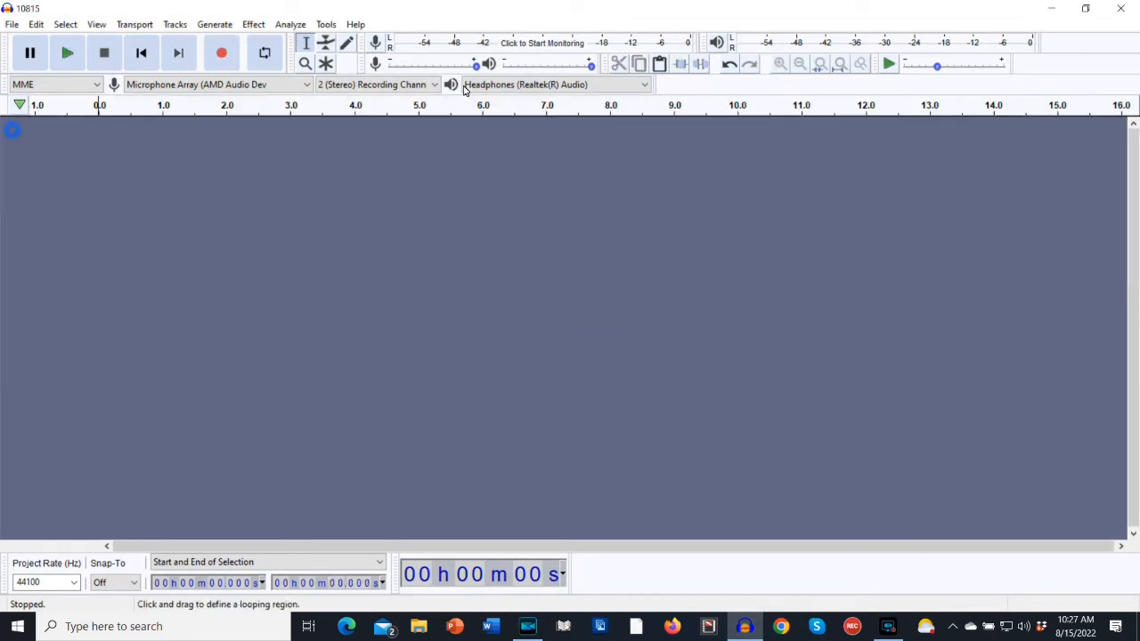
Step: Return to PowerDirector's editing workspace and import 10815 b.mp3 into the media library
{"action": "left_click", "coordinate": [1048, 11]}
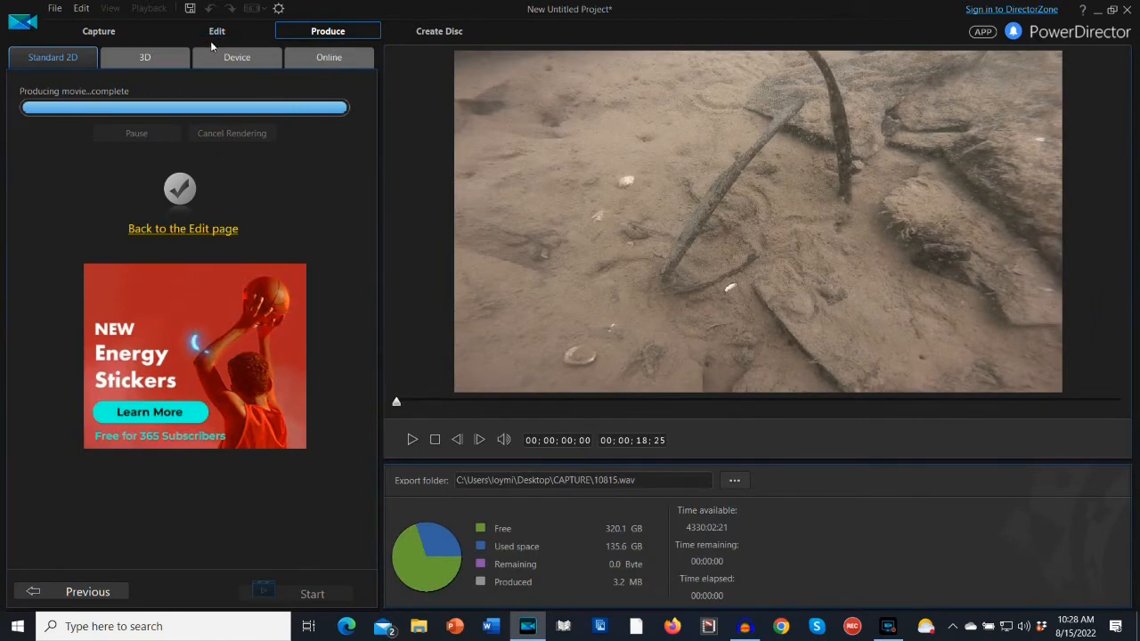
{"action": "left_click", "coordinate": [213, 34]}
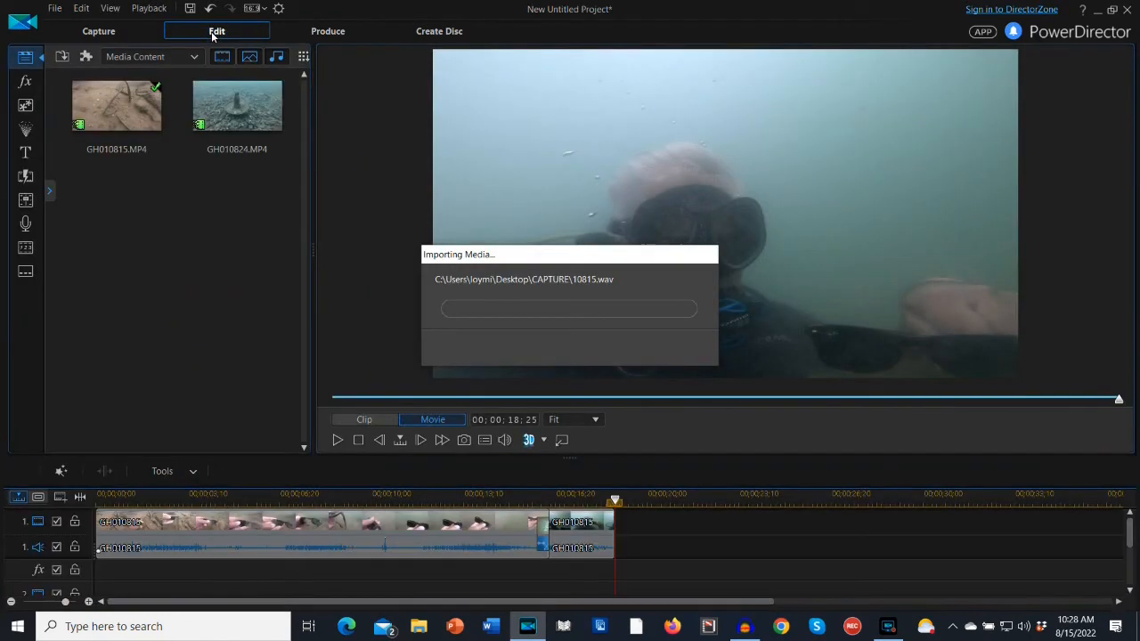
{"action": "left_click", "coordinate": [54, 11]}
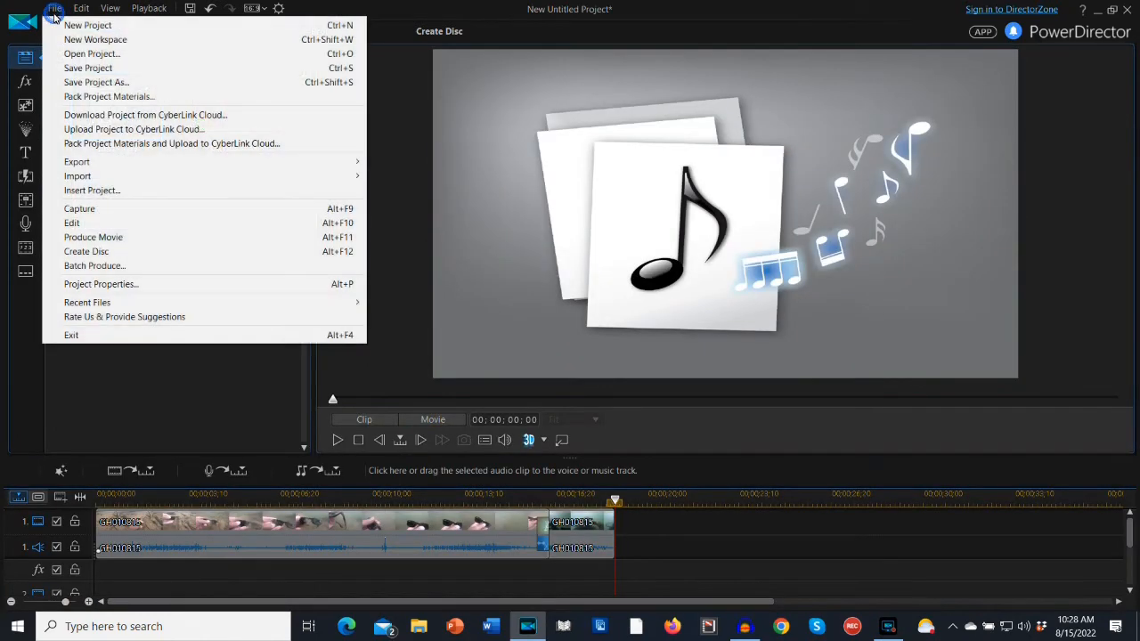
{"action": "mouse_move", "coordinate": [104, 179]}
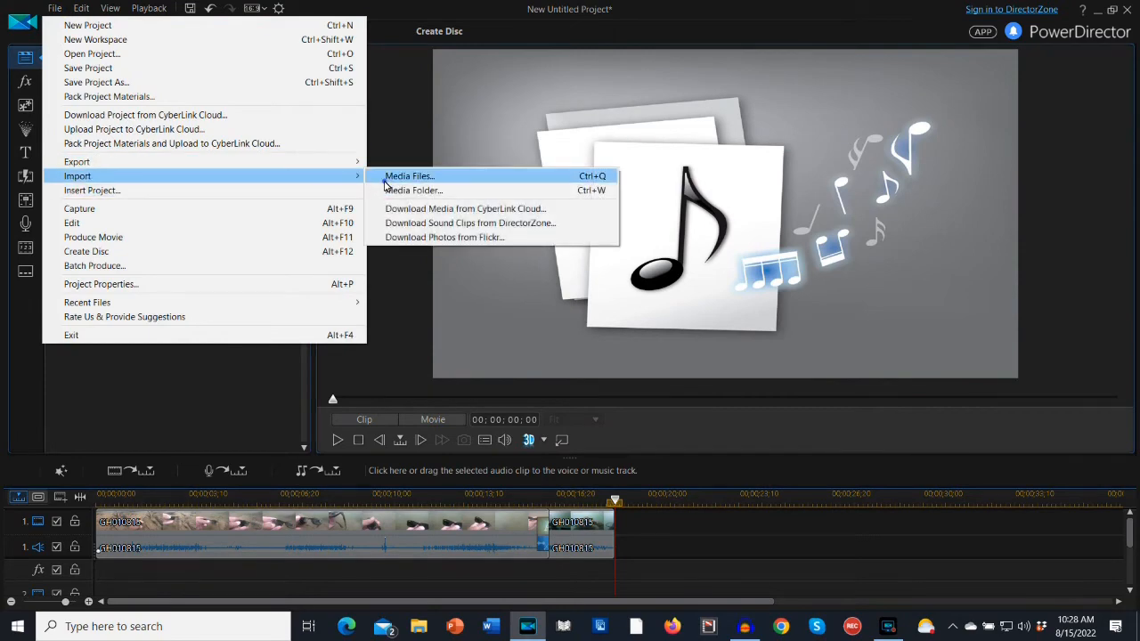
{"action": "left_click", "coordinate": [385, 180]}
{"action": "left_click", "coordinate": [465, 176]}
{"action": "double_click", "coordinate": [465, 176]}
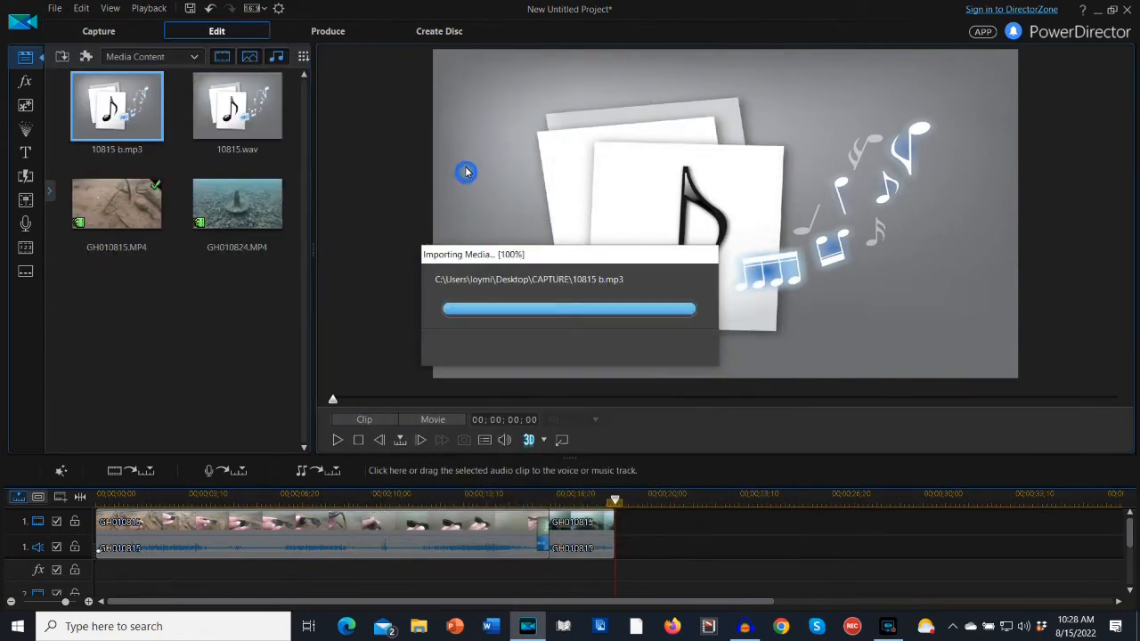
Step: Replace the clips' sound on audio track 1 with 10815 b.mp3, split it at 00;00;18;25 and delete the excess
{"action": "left_click_drag", "start_coordinate": [141, 117], "coordinate": [84, 551]}
{"action": "left_click", "coordinate": [140, 493]}
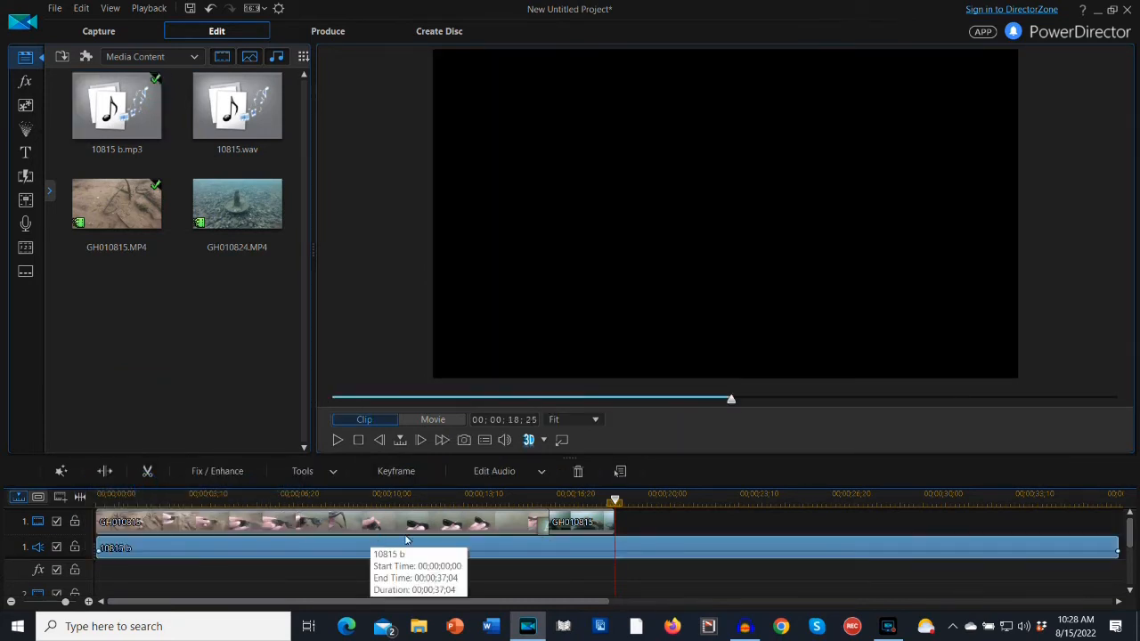
{"action": "left_click", "coordinate": [103, 472]}
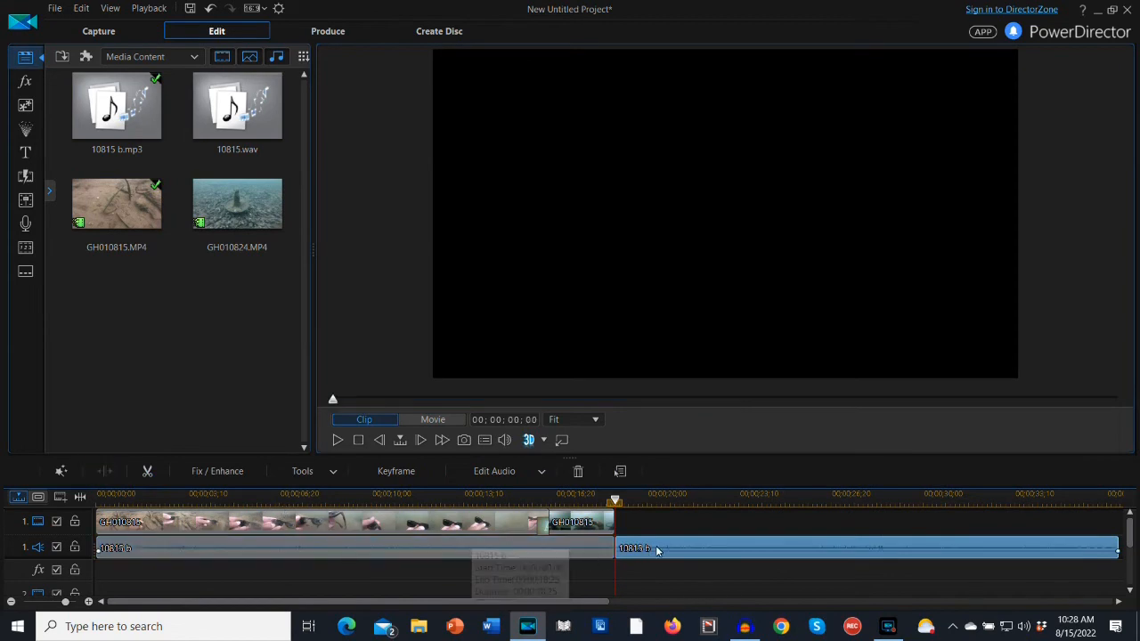
{"action": "key", "text": "Delete"}
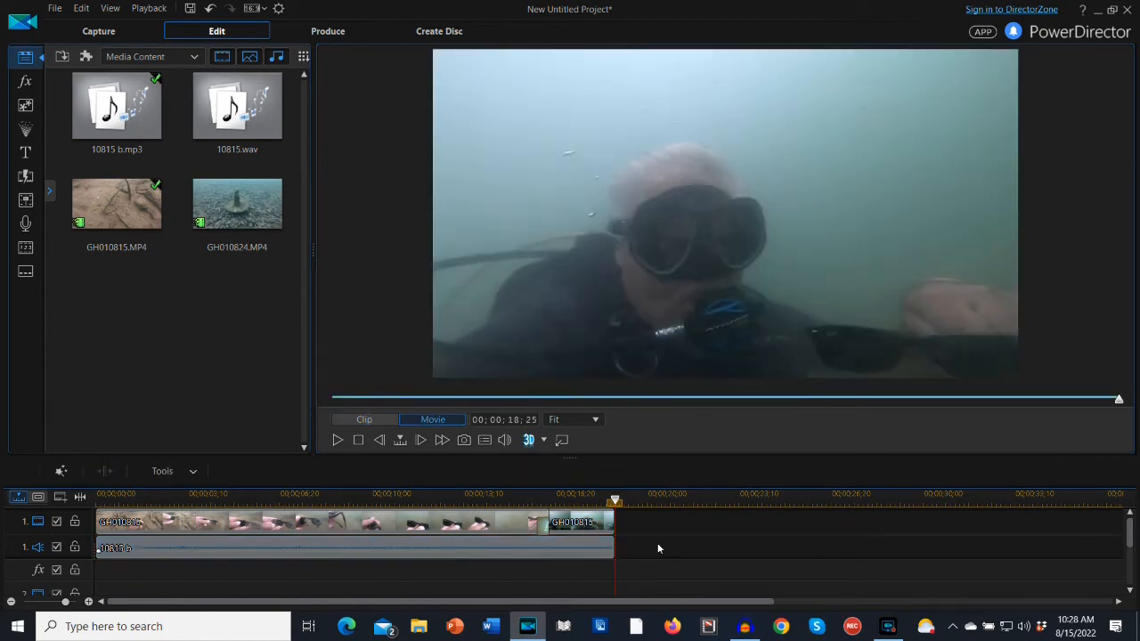
Step: Play the movie from the start, and produce it as a 1280x720/30p Windows Media video named 10815 Ray-Bans in the CAPTURE folder
{"action": "left_click", "coordinate": [359, 441]}
{"action": "left_click", "coordinate": [338, 441]}
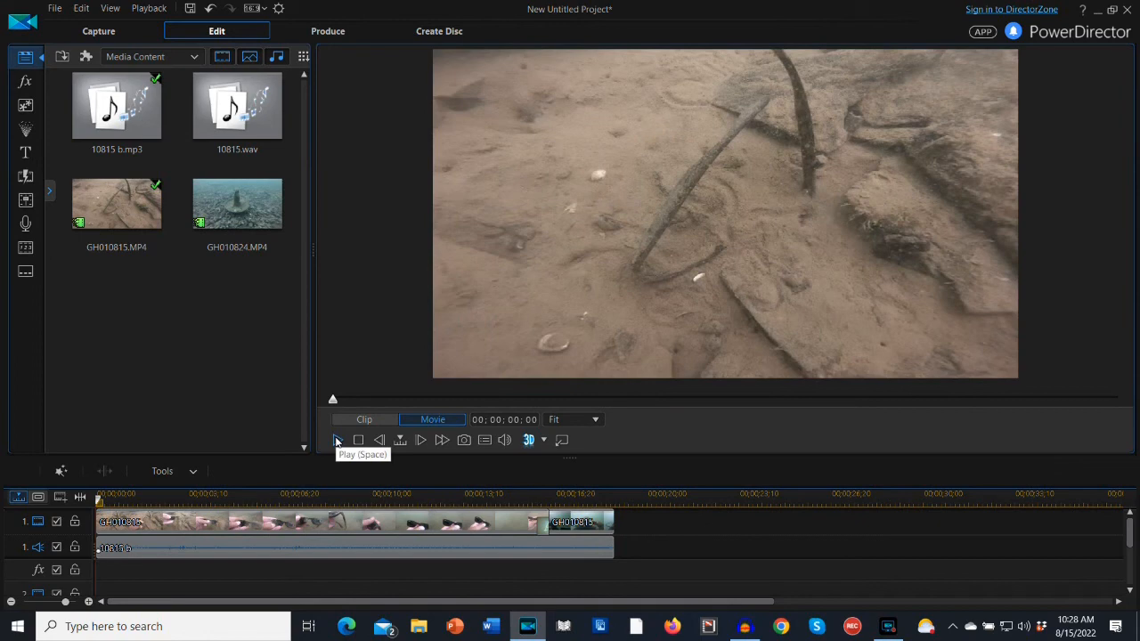
{"action": "left_click", "coordinate": [329, 33]}
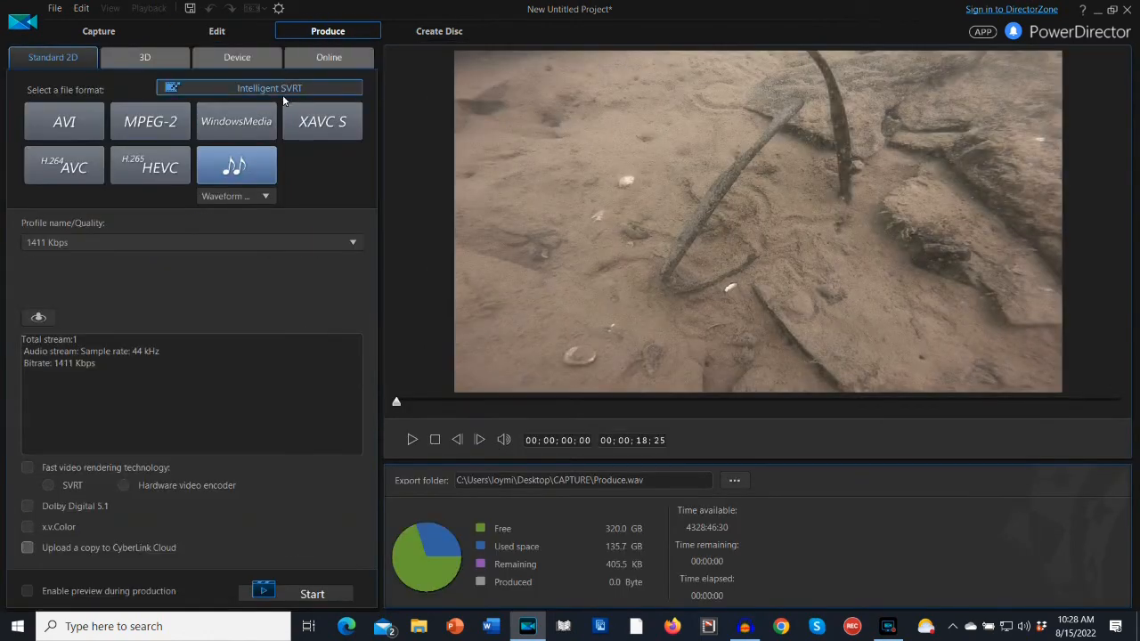
{"action": "left_click", "coordinate": [258, 113]}
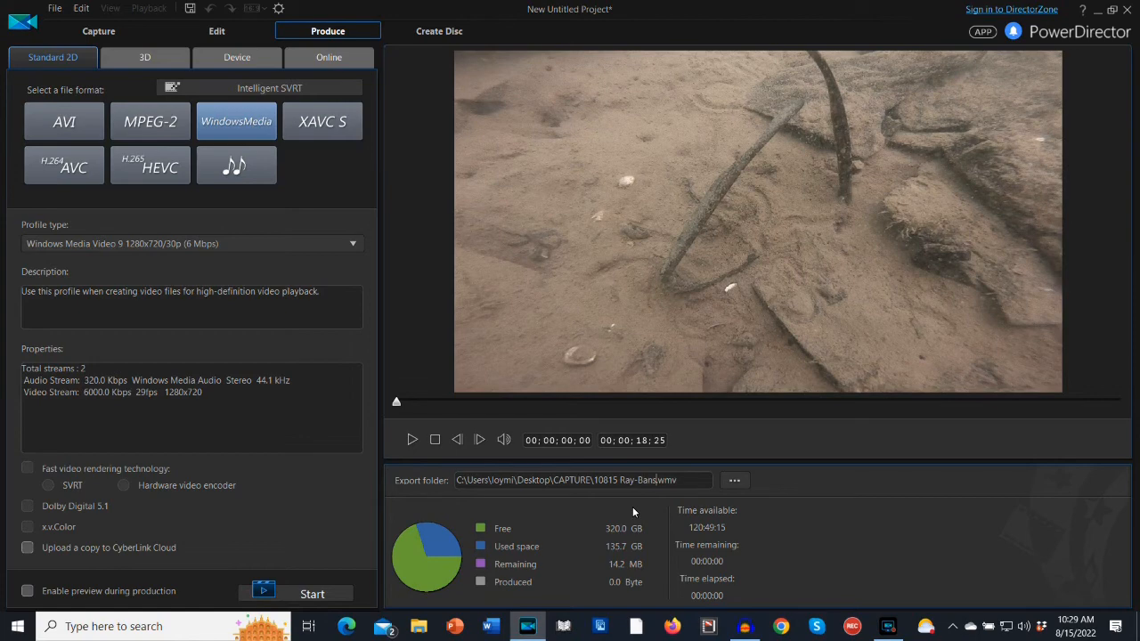
{"action": "left_click", "coordinate": [324, 594]}
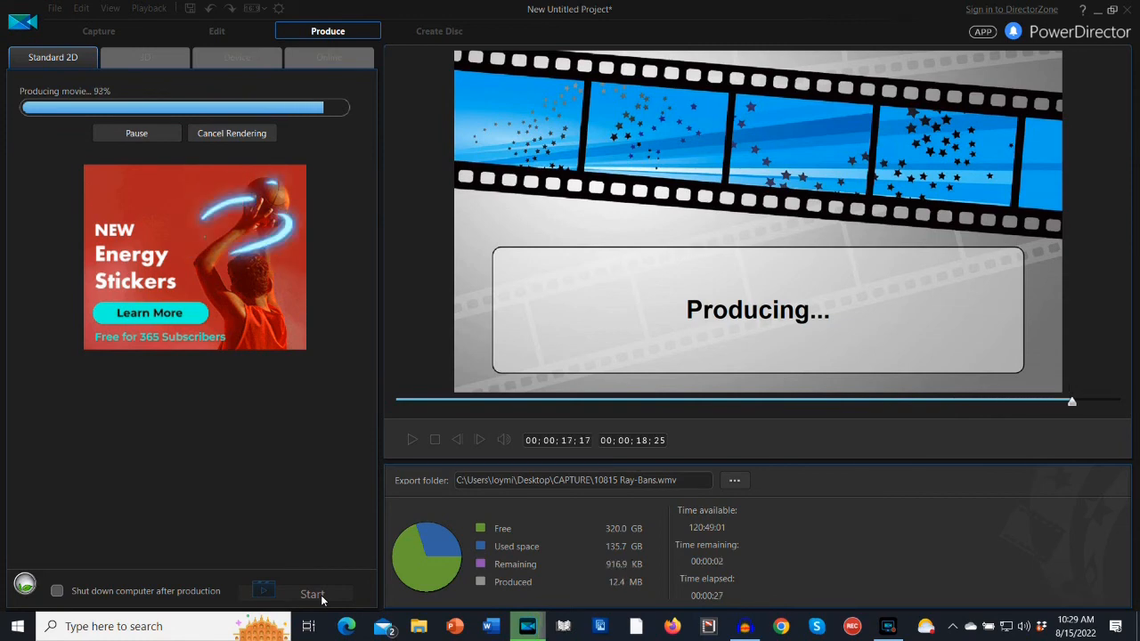
Step: Move the produced 10815 Ray-Bans video from the CAPTURE folder into the SAMPLE folder on the desktop, and close the CAPTURE window
{"action": "left_click", "coordinate": [1097, 10]}
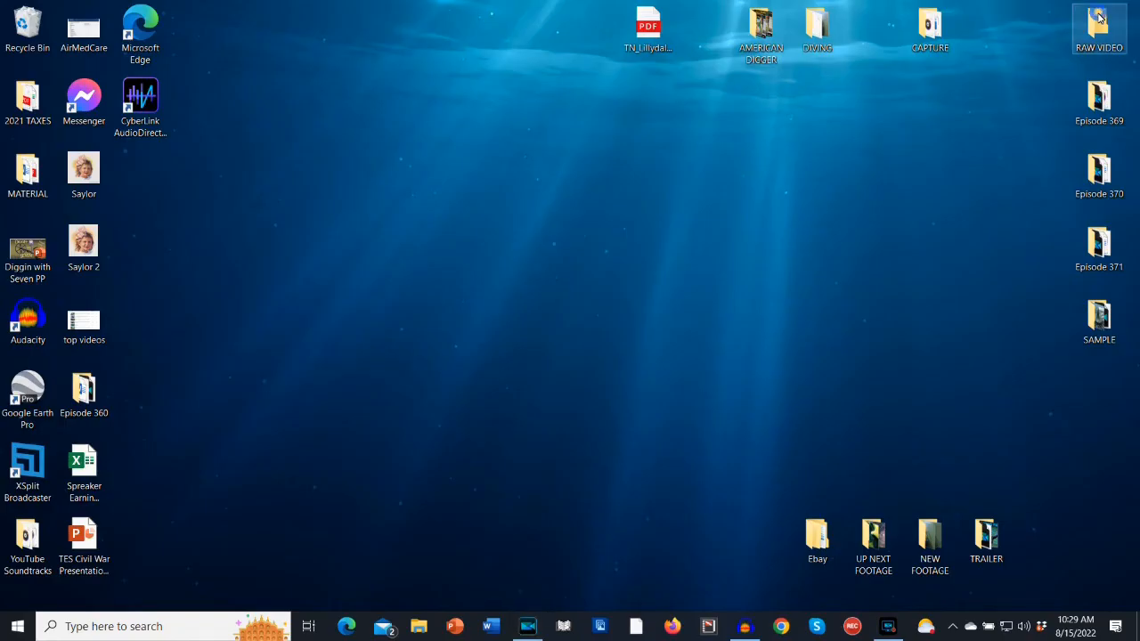
{"action": "double_click", "coordinate": [926, 42]}
{"action": "left_click_drag", "start_coordinate": [267, 228], "coordinate": [1077, 320]}
{"action": "left_click", "coordinate": [617, 32]}
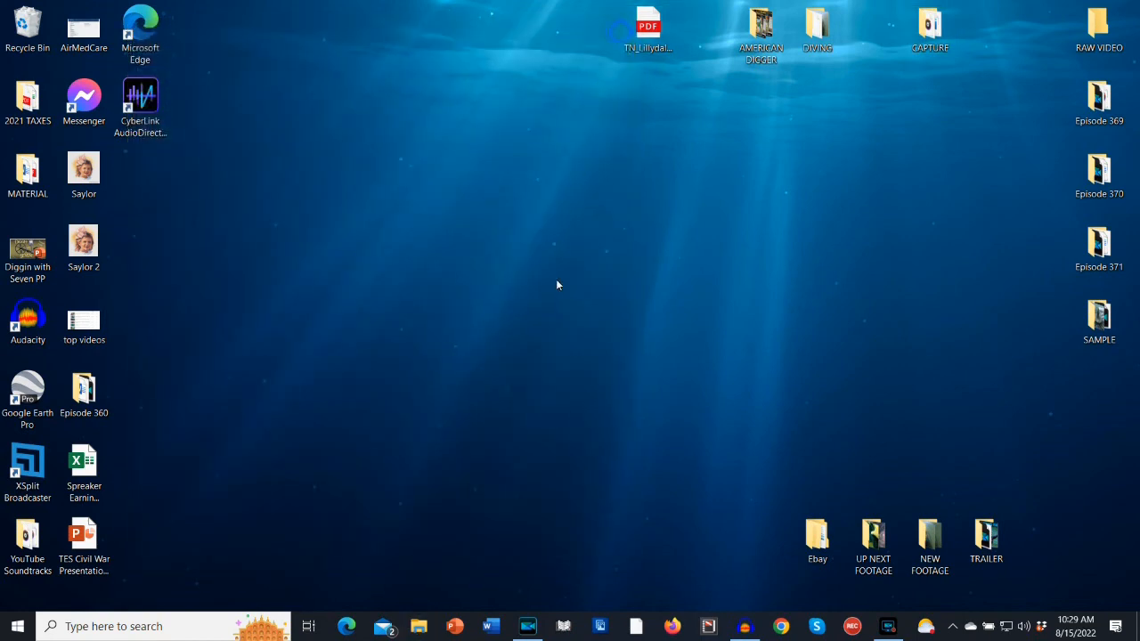
Step: Switch back to PowerDirector, return to the editing workspace and dismiss the media library error
{"action": "left_click", "coordinate": [528, 627]}
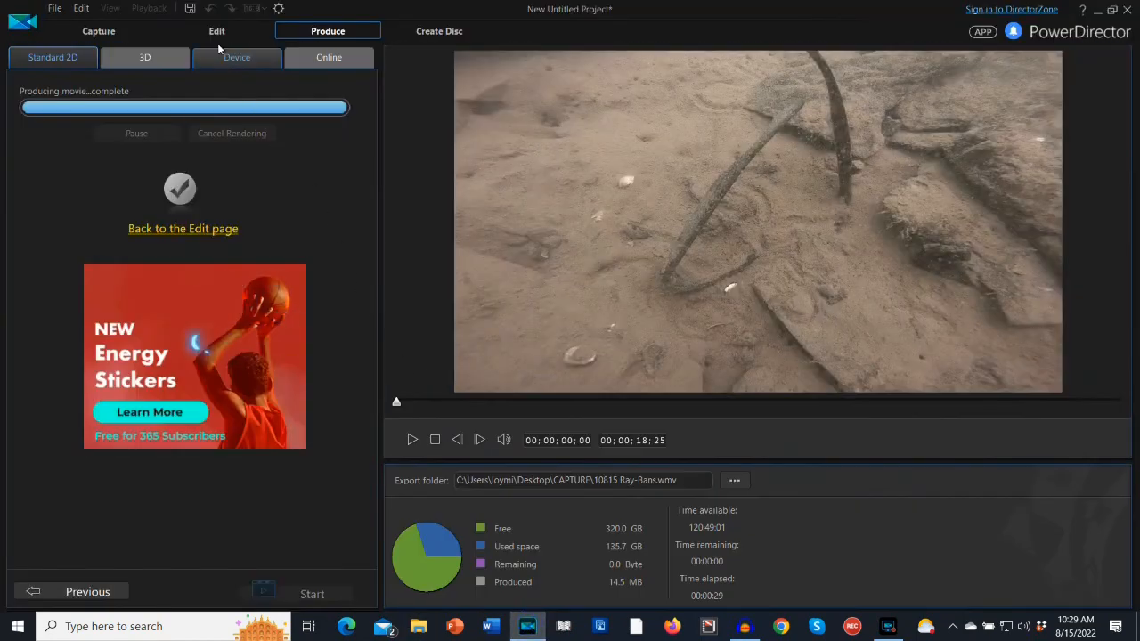
{"action": "left_click", "coordinate": [217, 34]}
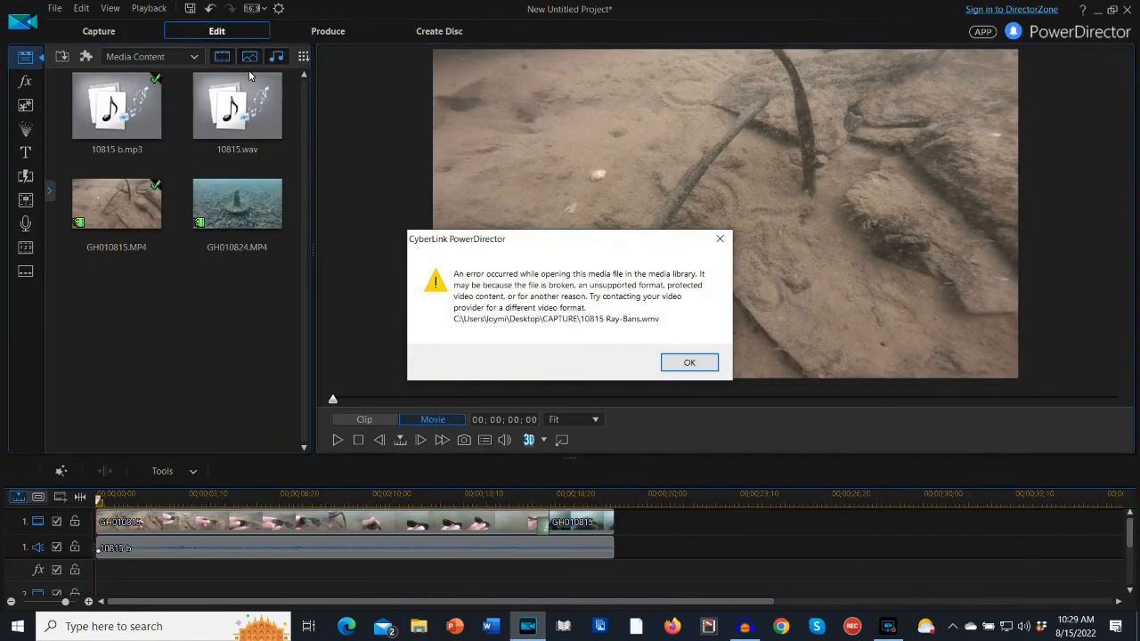
{"action": "left_click", "coordinate": [688, 365]}
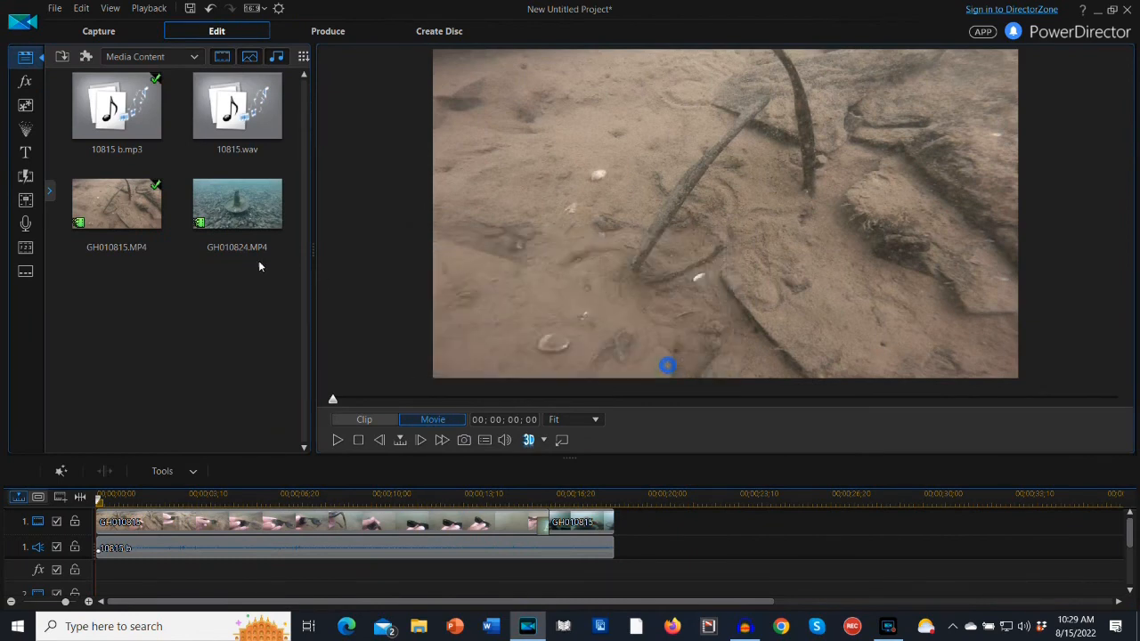
Step: Delete the audio files 10815 b.mp3 and 10815.wav from the disk through the media library
{"action": "right_click", "coordinate": [138, 114]}
{"action": "left_click", "coordinate": [167, 160]}
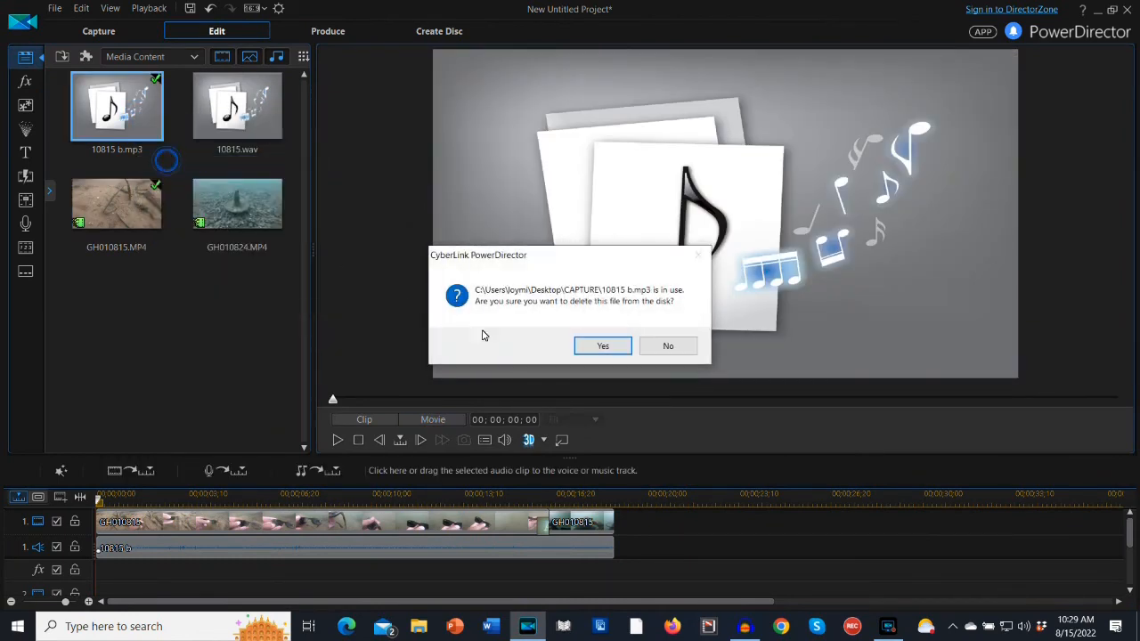
{"action": "left_click", "coordinate": [589, 346]}
{"action": "right_click", "coordinate": [126, 126]}
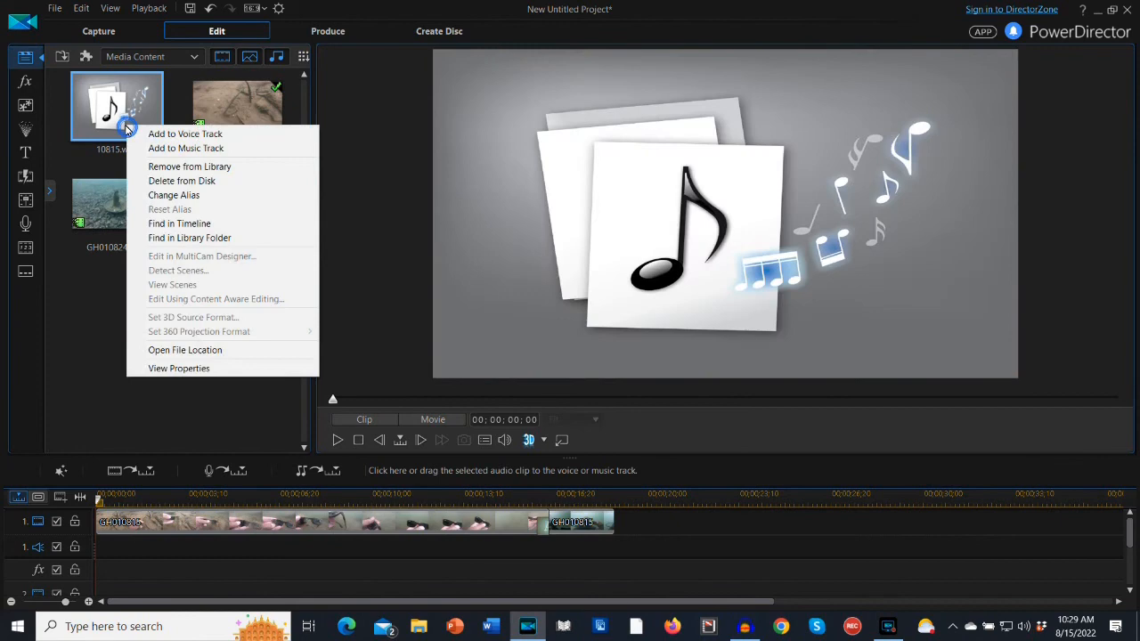
{"action": "left_click", "coordinate": [158, 187]}
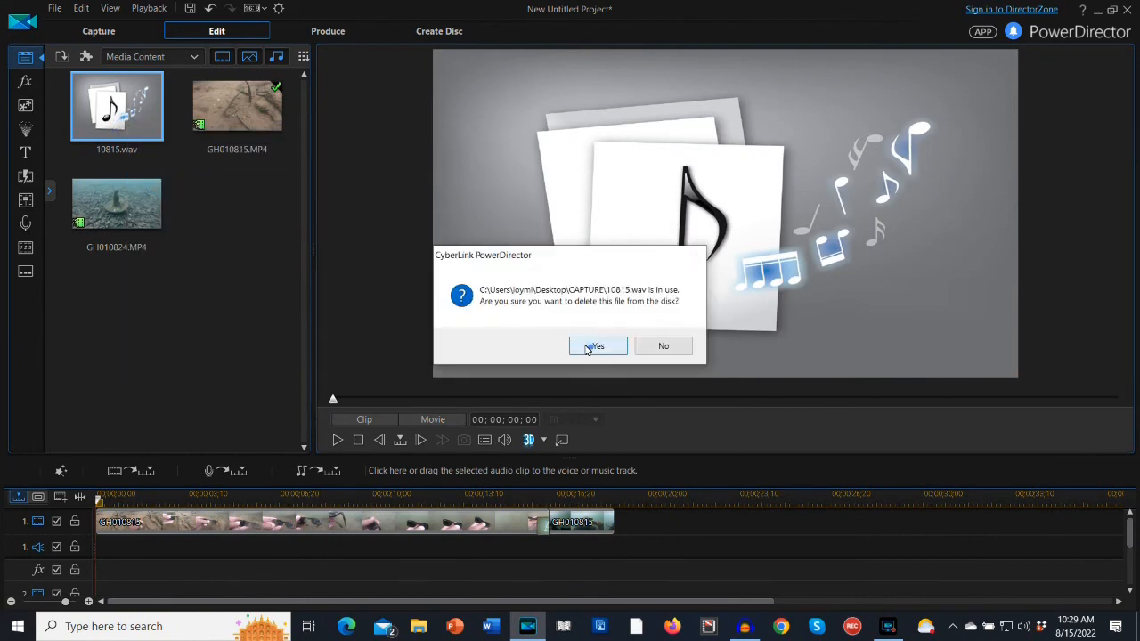
{"action": "left_click", "coordinate": [592, 349]}
Step: Remove GH010815.MP4 from the media library without deleting it from disk, and select both of its clips on video track 1
{"action": "right_click", "coordinate": [114, 113]}
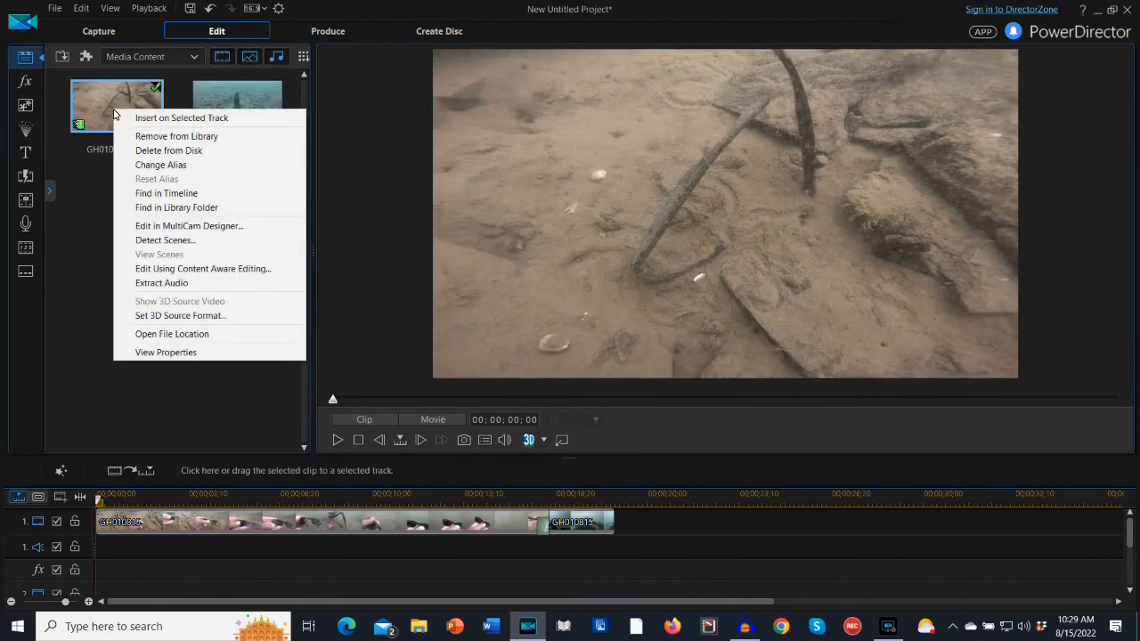
{"action": "left_click", "coordinate": [135, 135]}
{"action": "left_click_drag", "start_coordinate": [252, 555], "coordinate": [608, 519]}
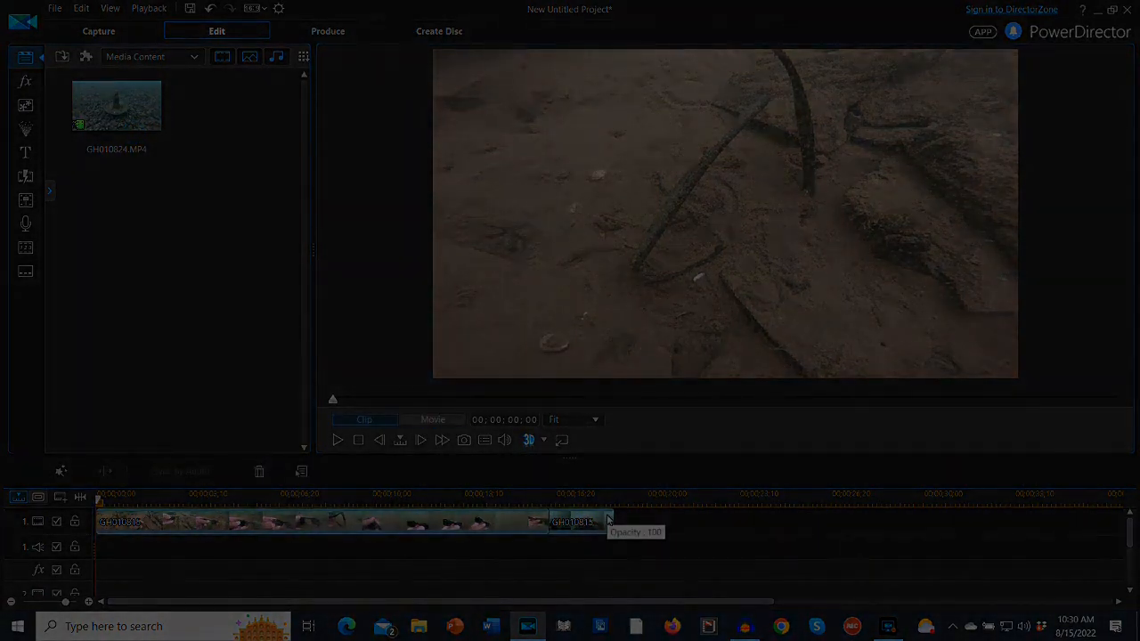